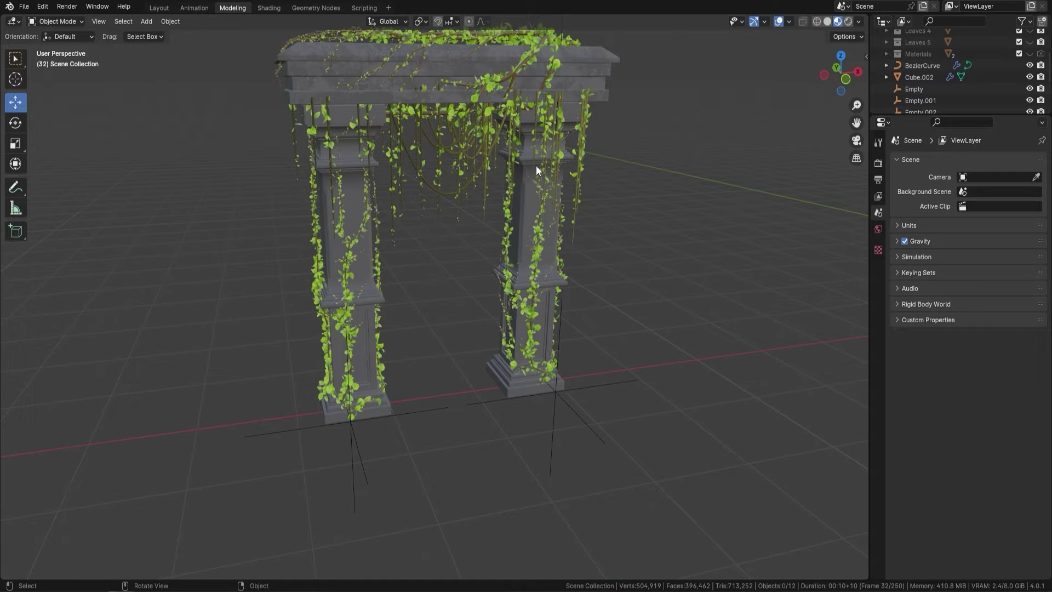
# Step: Orbit and zoom around the vine-covered arch, then select the bare stepped plane
pyautogui.scroll(-3, 535, 165)
pyautogui.moveTo(509, 172); pyautogui.dragTo(265, 168, button='middle')
pyautogui.scroll(4, 403, 204)
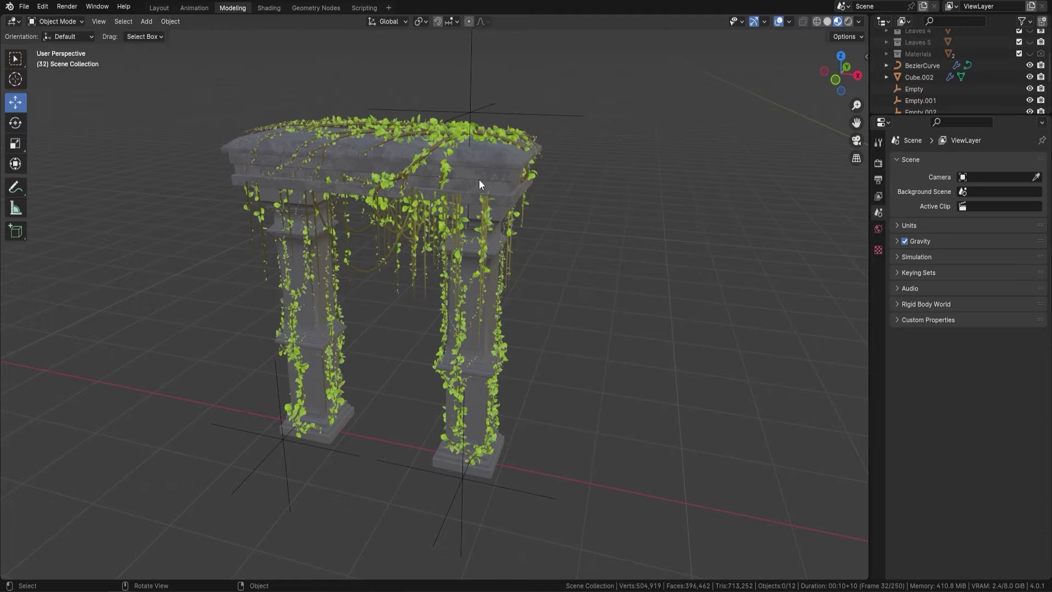
pyautogui.scroll(-3, 479, 179)
pyautogui.moveTo(474, 181)
pyautogui.mouseDown(button='middle')
pyautogui.moveTo(452, 214)
pyautogui.moveTo(558, 179)
pyautogui.moveTo(470, 172)
pyautogui.mouseUp(button='middle')
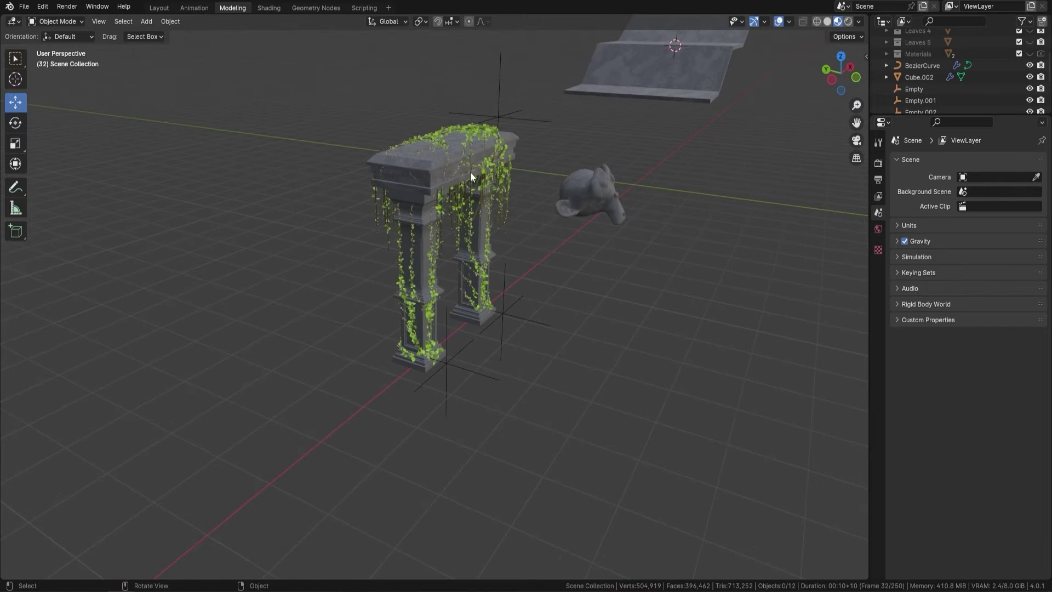
pyautogui.scroll(2, 470, 172)
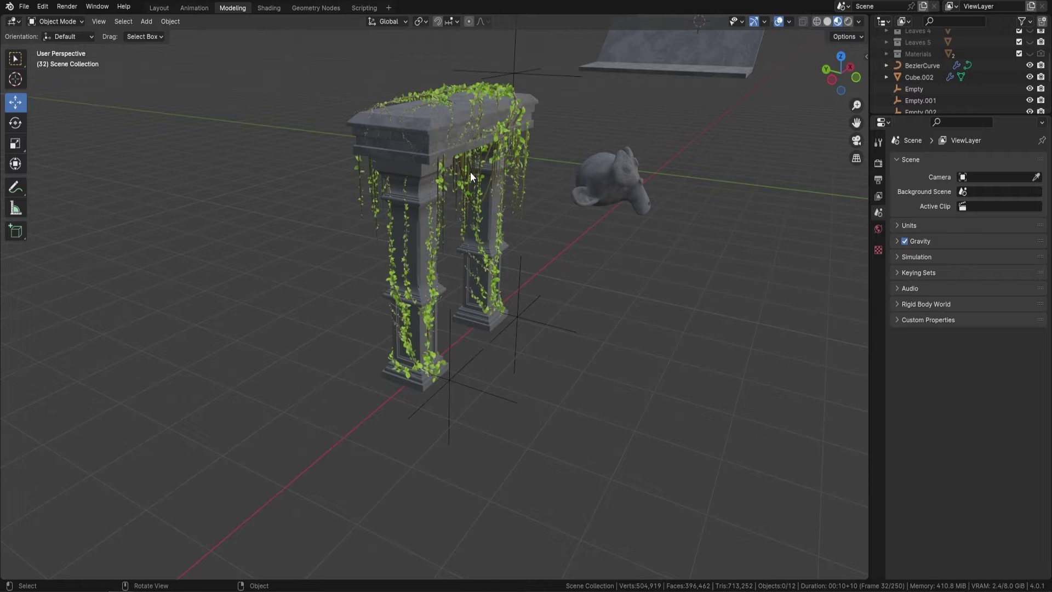
pyautogui.scroll(-4, 470, 172)
pyautogui.moveTo(470, 170)
pyautogui.mouseDown(button='middle')
pyautogui.moveTo(566, 200)
pyautogui.moveTo(689, 213)
pyautogui.moveTo(110, 183)
pyautogui.moveTo(317, 232)
pyautogui.moveTo(454, 165)
pyautogui.mouseUp(button='middle')
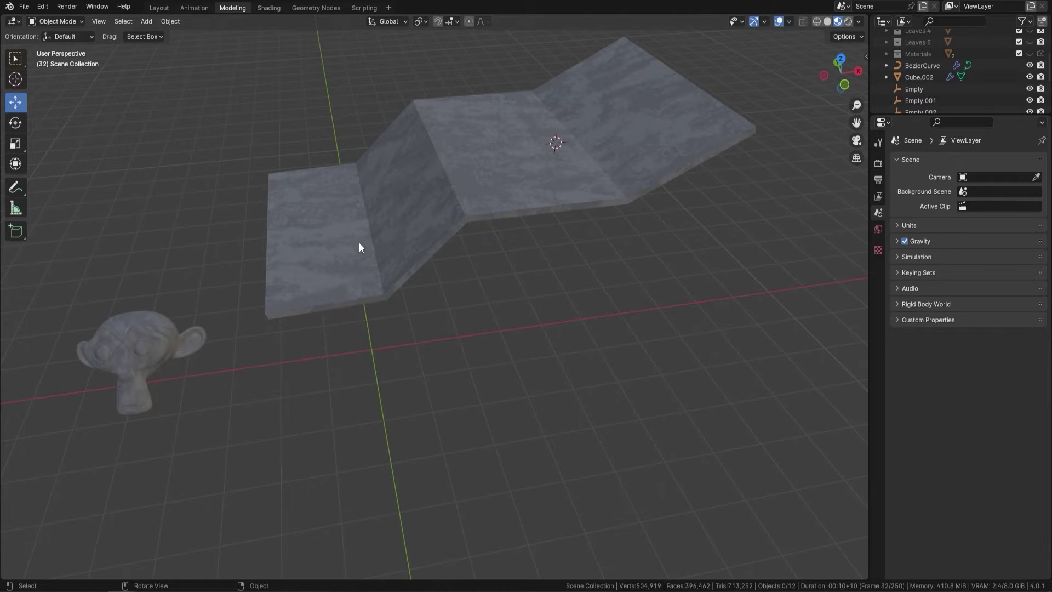
pyautogui.click(478, 180)
# Step: Apply All Transforms to the stepped plane, set Origin to Geometry, and delete its GeometryNodes modifier
pyautogui.hotkey('ctrl', 'a')
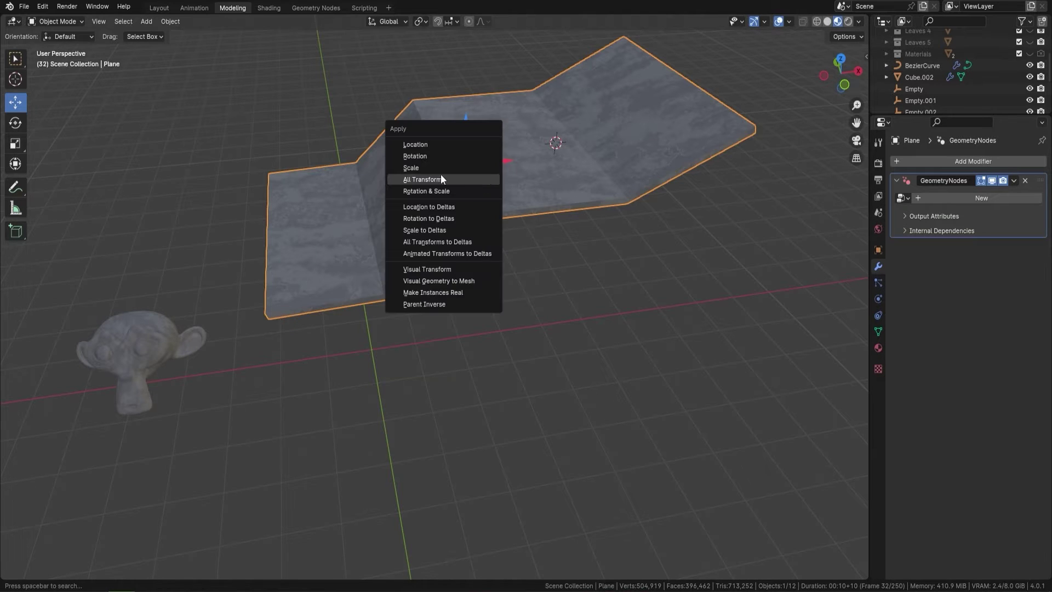
pyautogui.click(442, 177)
pyautogui.rightClick(502, 191)
pyautogui.moveTo(505, 192)
pyautogui.click(605, 202)
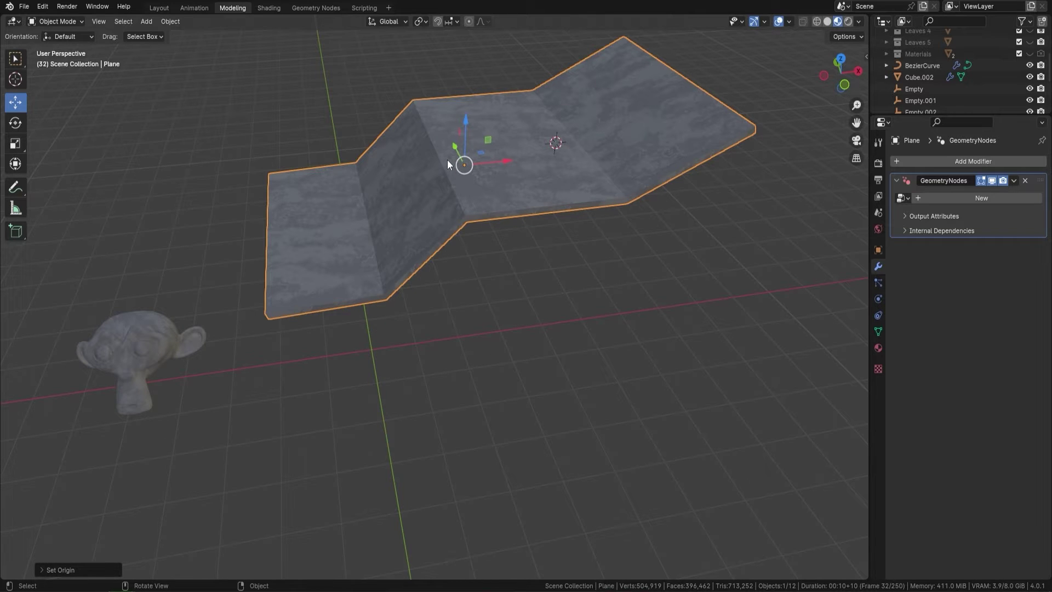
pyautogui.click(1025, 181)
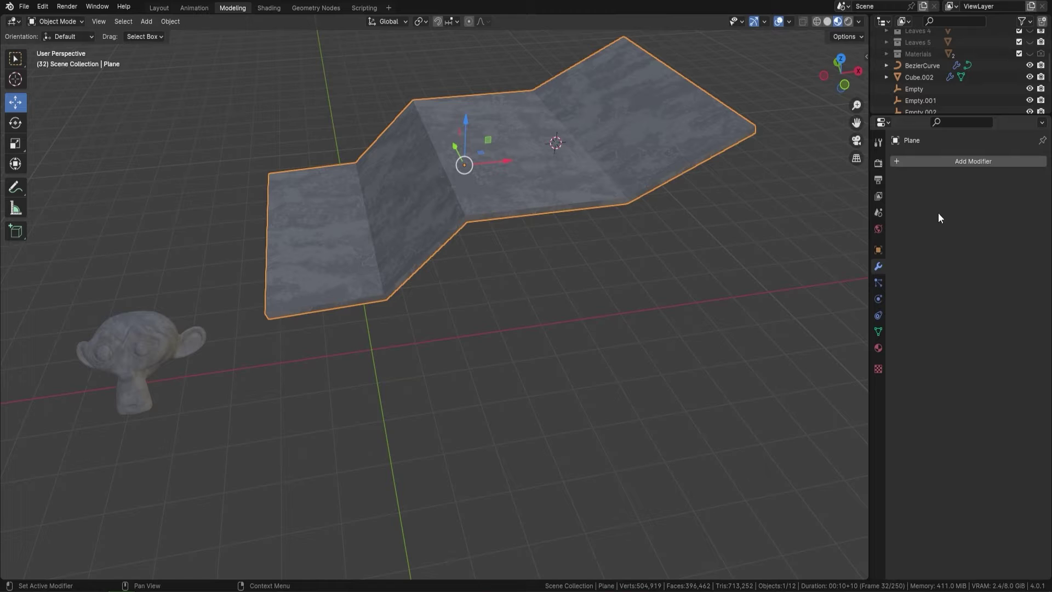
# Step: Add a Bezier curve and delete all of its default points in Edit Mode
pyautogui.hotkey('shift', 'a')
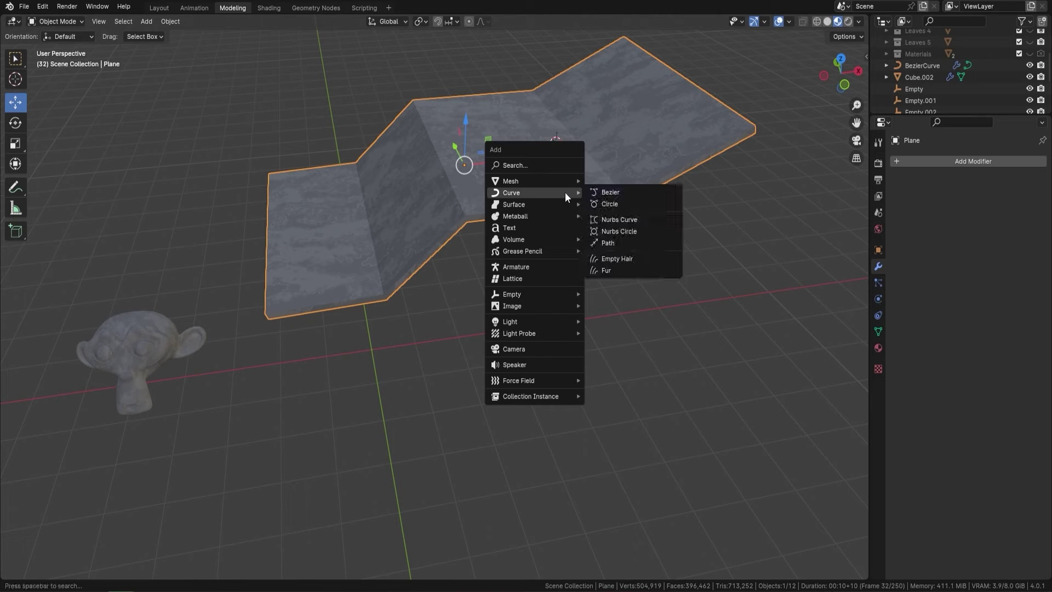
pyautogui.click(625, 193)
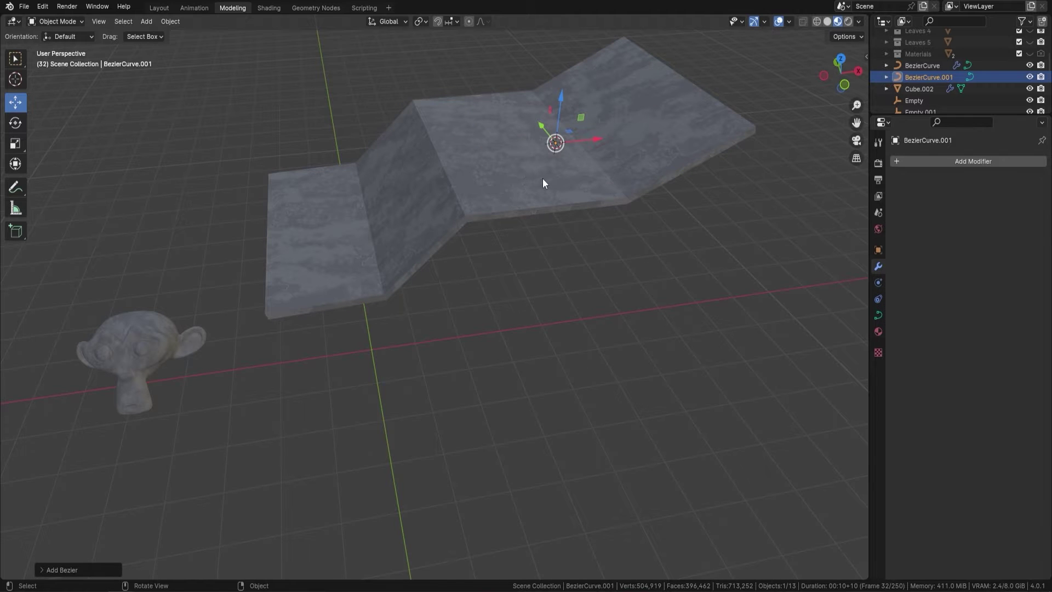
pyautogui.scroll(-5, 542, 178)
pyautogui.moveTo(545, 181)
pyautogui.mouseDown(button='middle')
pyautogui.moveTo(556, 204)
pyautogui.moveTo(500, 206)
pyautogui.moveTo(462, 176)
pyautogui.mouseUp(button='middle')
pyautogui.press('Tab')
pyautogui.scroll(4, 517, 183)
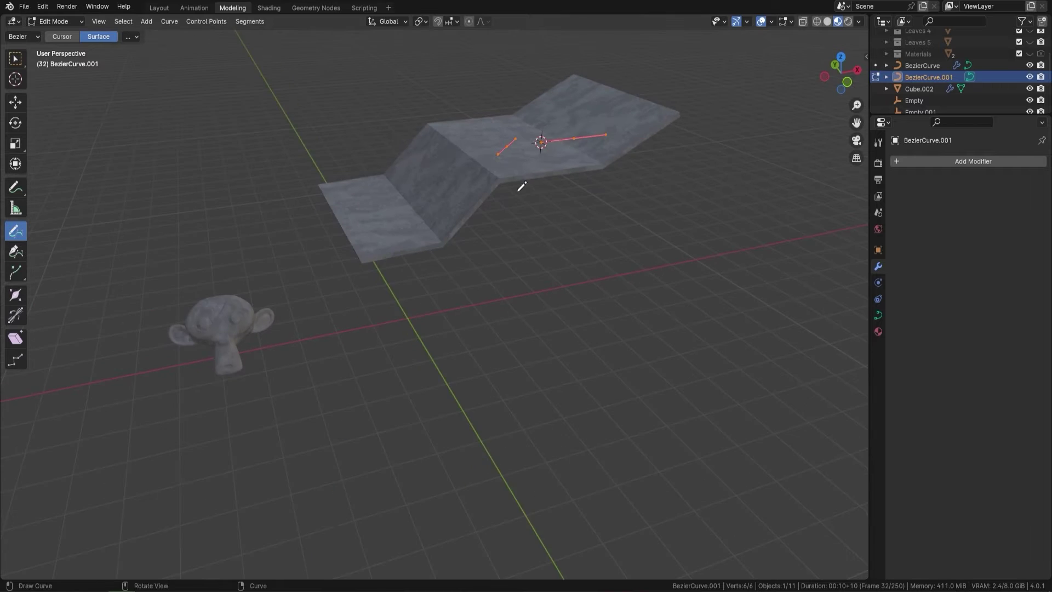
pyautogui.press('x')
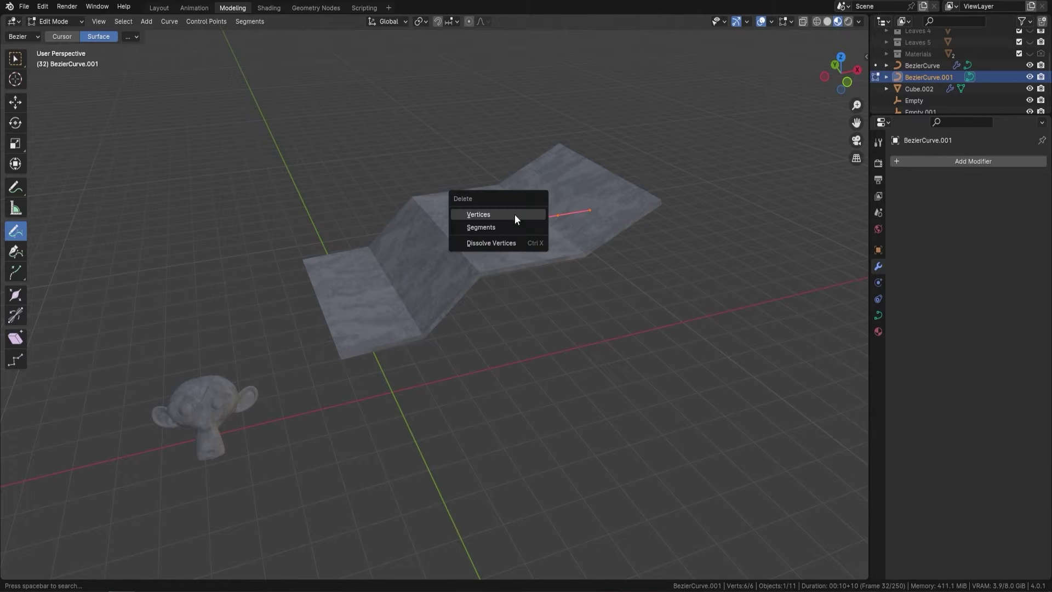
pyautogui.click(514, 215)
# Step: Draw a freehand curve stroke along the stepped plane's surface, then return to Object Mode
pyautogui.moveTo(500, 211); pyautogui.dragTo(470, 231, button='middle')
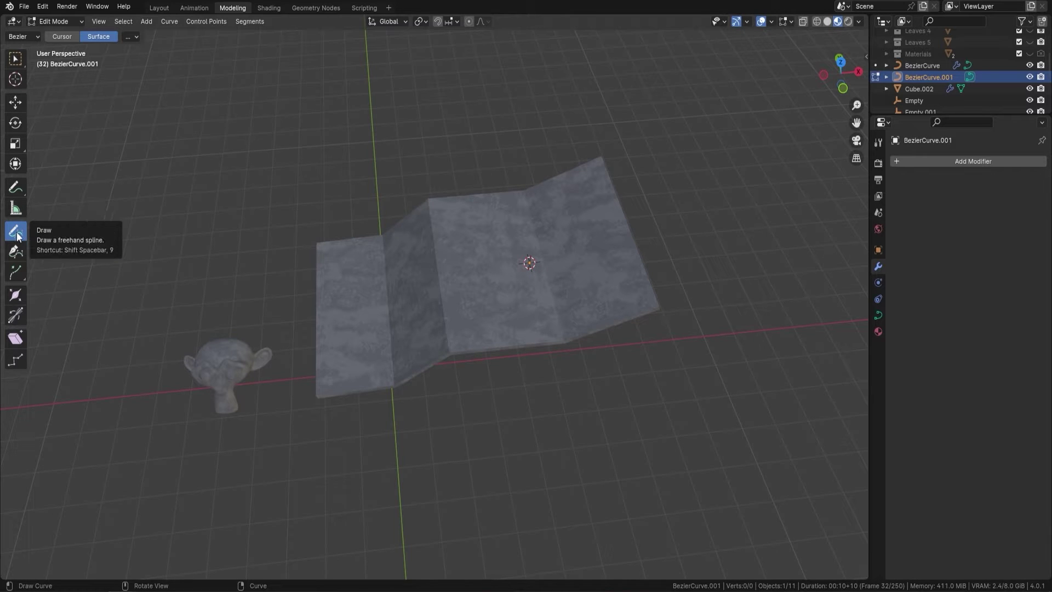
pyautogui.moveTo(331, 376); pyautogui.dragTo(662, 280)
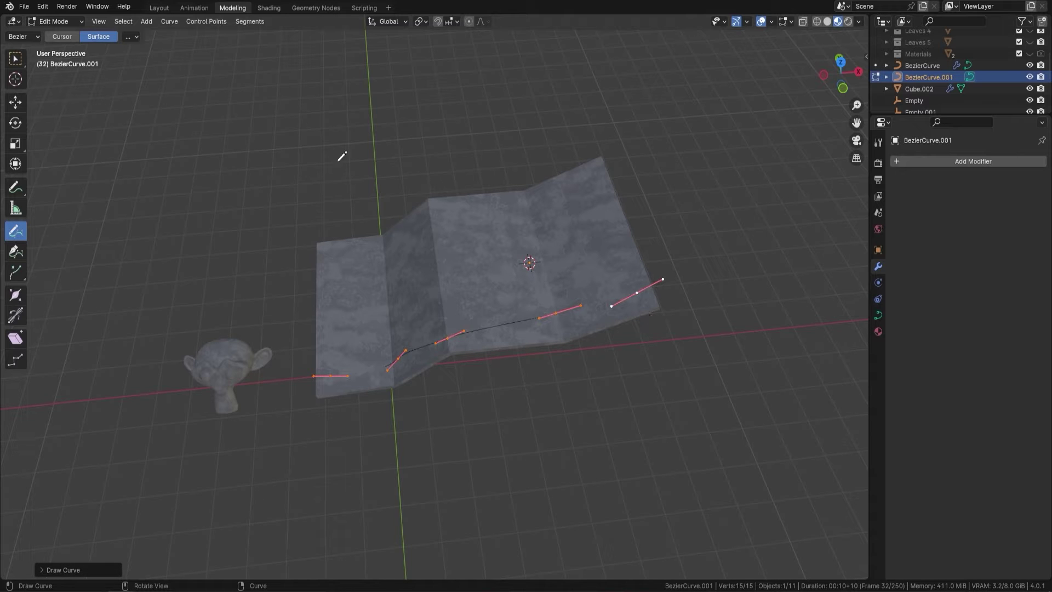
pyautogui.moveTo(525, 316); pyautogui.dragTo(391, 207, button='middle')
pyautogui.keyDown('shift'); pyautogui.moveTo(442, 149); pyautogui.dragTo(619, 164, button='middle'); pyautogui.keyUp('shift')
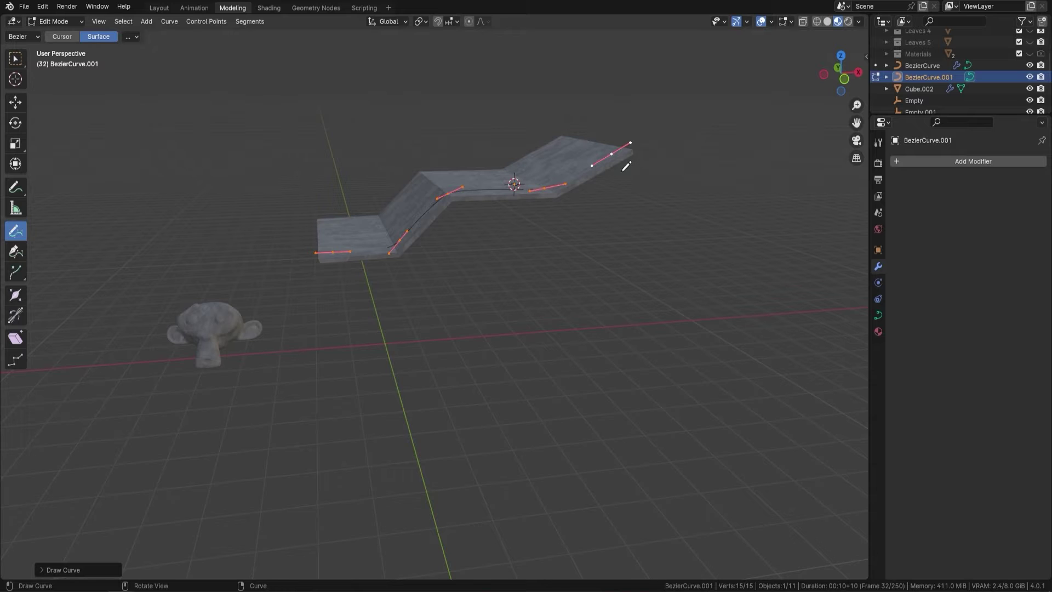
pyautogui.press('Tab')
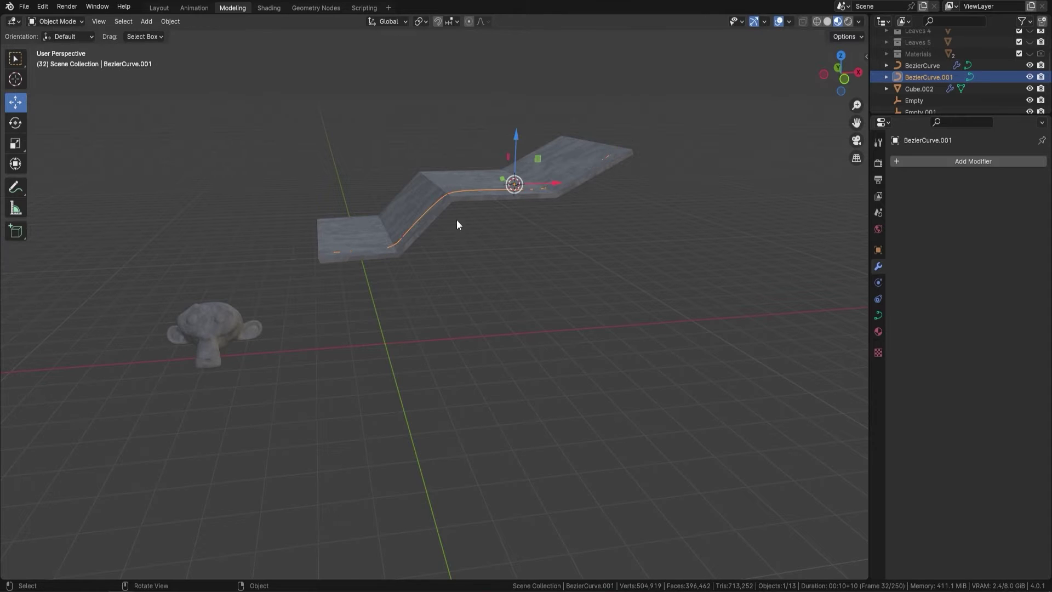
# Step: Add a Geometry Nodes modifier to the curve using the VineCurves node group
pyautogui.click(979, 161)
pyautogui.click(978, 161)
pyautogui.click(901, 197)
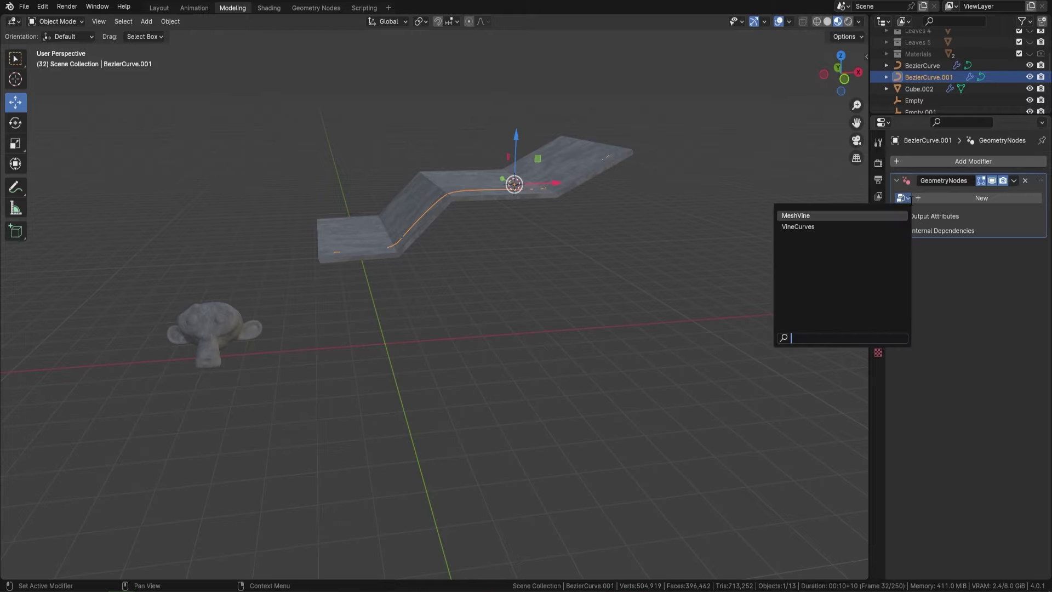
pyautogui.click(807, 226)
pyautogui.moveTo(807, 225); pyautogui.dragTo(623, 186, button='middle')
pyautogui.click(611, 203)
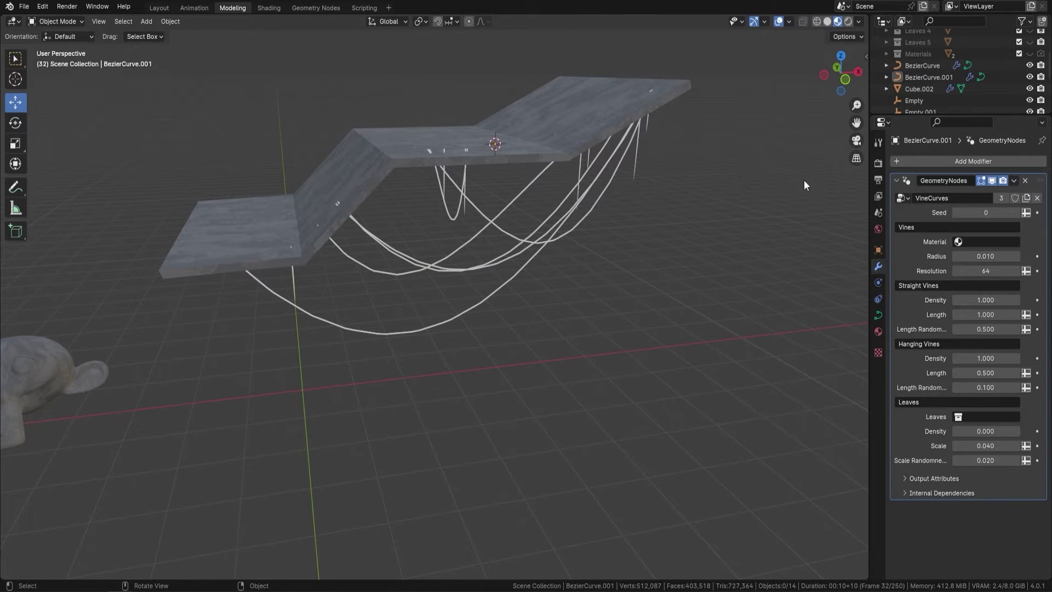
# Step: Set the vine material to Vine Main, Resolution to 30, and raise Straight Vines Density to 11.230
pyautogui.click(981, 242)
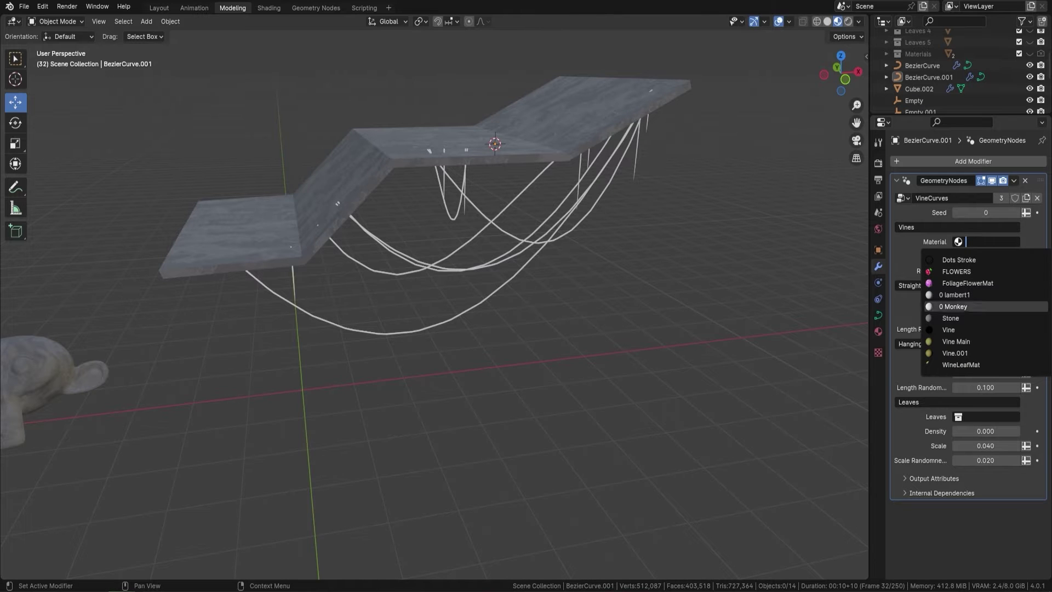
pyautogui.click(955, 341)
pyautogui.scroll(6, 531, 216)
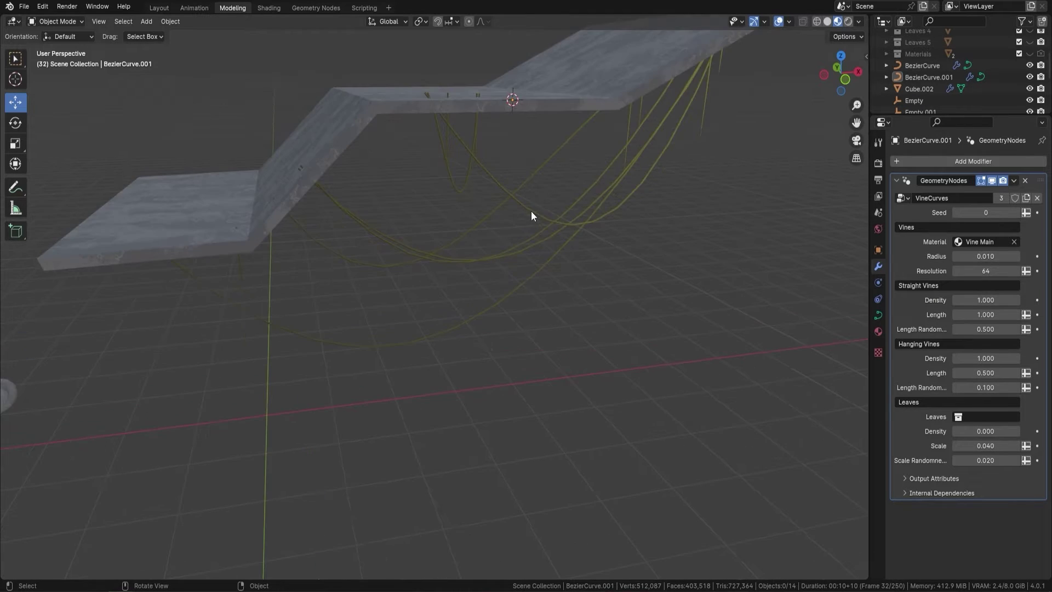
pyautogui.scroll(-3, 533, 172)
pyautogui.doubleClick(985, 270)
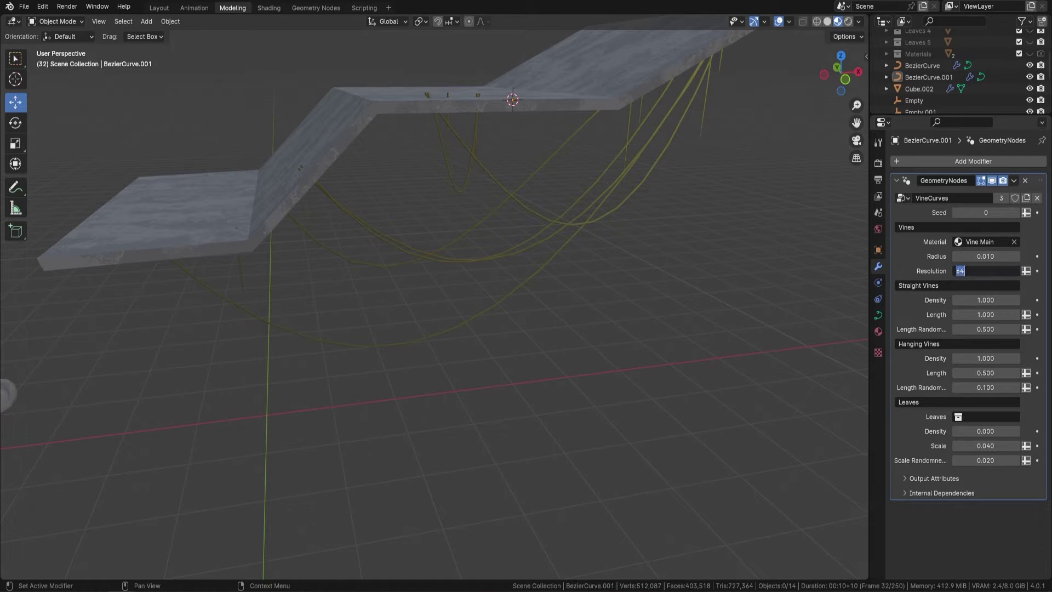
pyautogui.write('30')
pyautogui.press('Return')
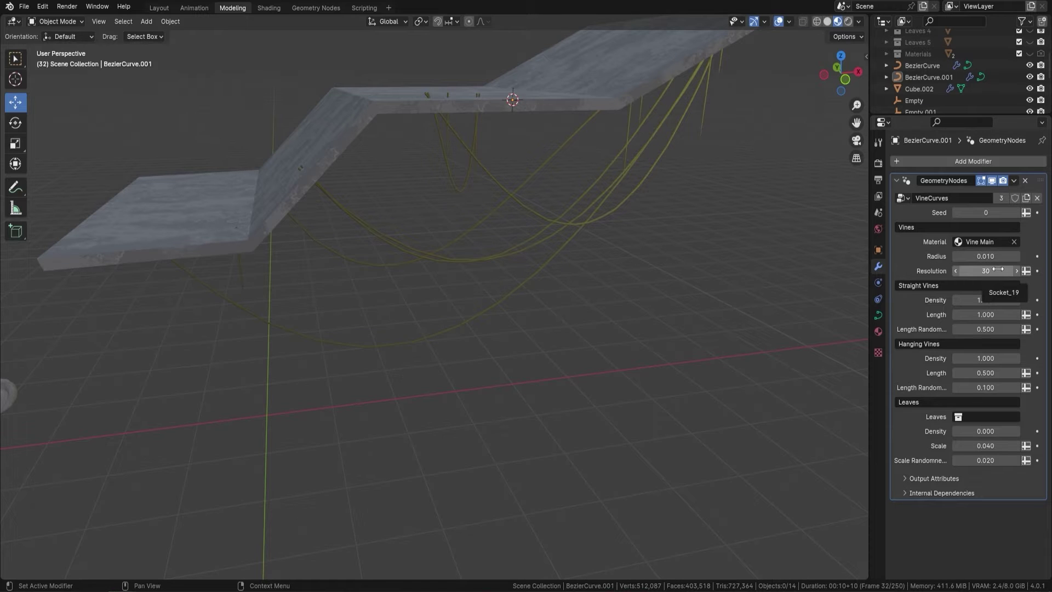
pyautogui.moveTo(980, 301); pyautogui.dragTo(1035, 300)
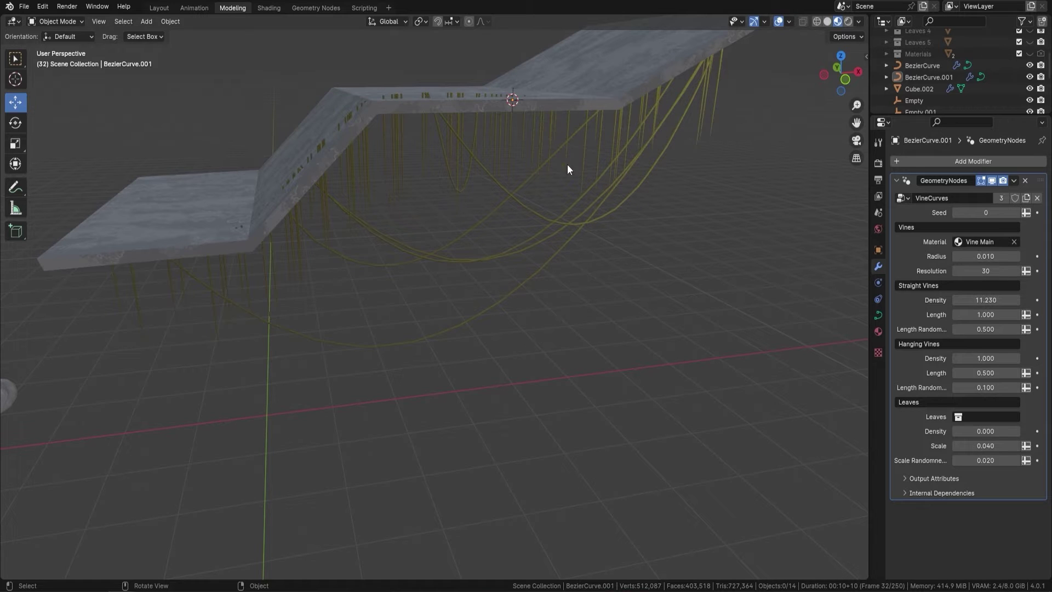
pyautogui.click(981, 417)
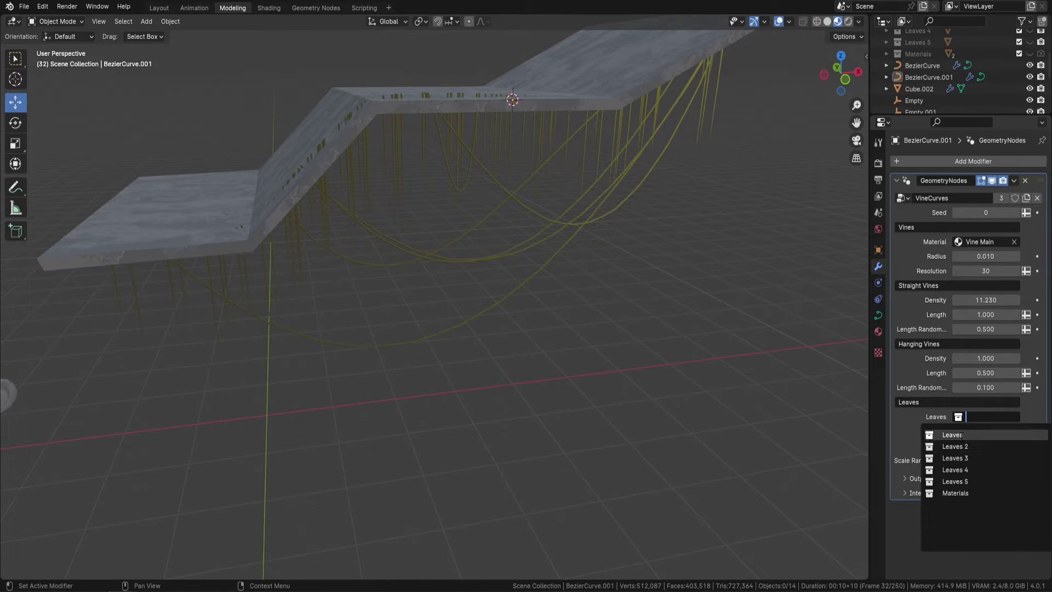
# Step: Use the Leaves collection for the leaves with a leaf Density of 100
pyautogui.click(966, 435)
pyautogui.click(992, 431)
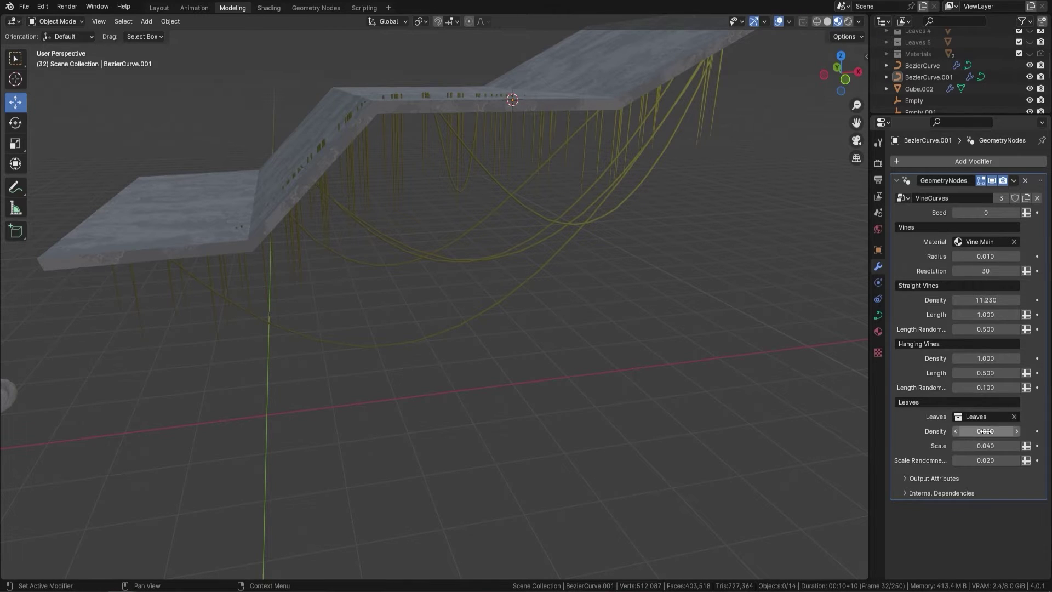
pyautogui.write('100')
pyautogui.press('Return')
pyautogui.moveTo(641, 199); pyautogui.dragTo(519, 168, button='middle')
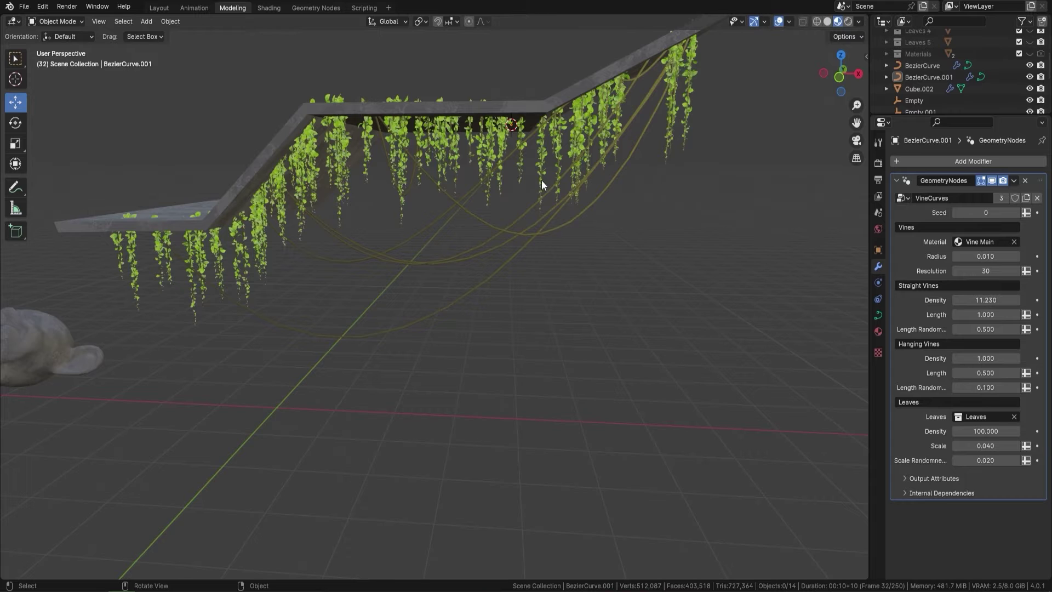
pyautogui.click(683, 131)
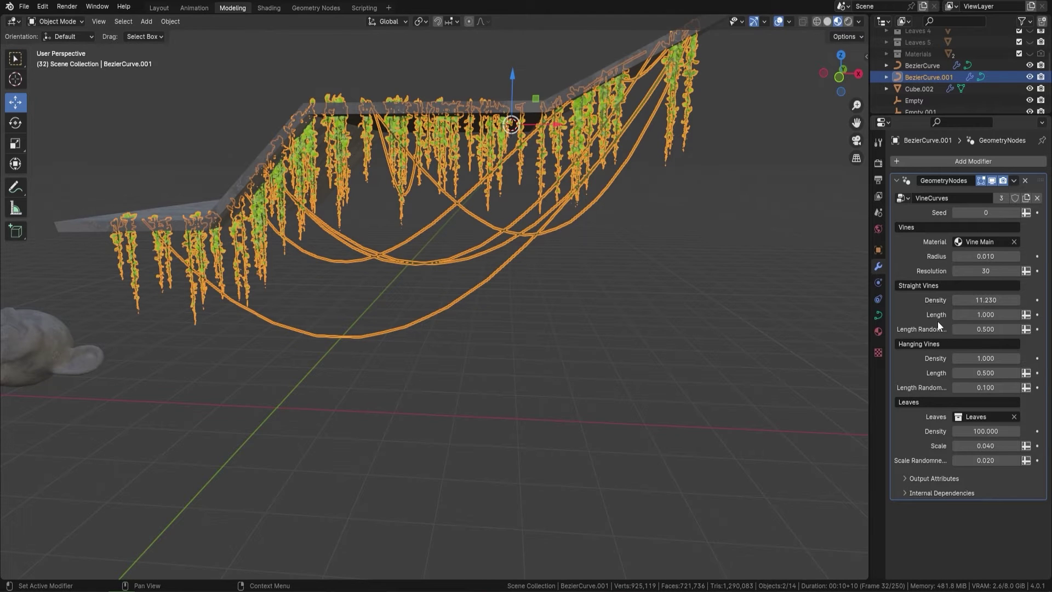
# Step: Set Hanging Vines Length 0.5 with 0.2 randomness and Straight Vines Length 2
pyautogui.moveTo(984, 373)
pyautogui.mouseDown()
pyautogui.moveTo(1038, 373)
pyautogui.moveTo(991, 376)
pyautogui.mouseUp()
pyautogui.click(984, 374)
pyautogui.write('0.5')
pyautogui.press('Tab')
pyautogui.write('0.2')
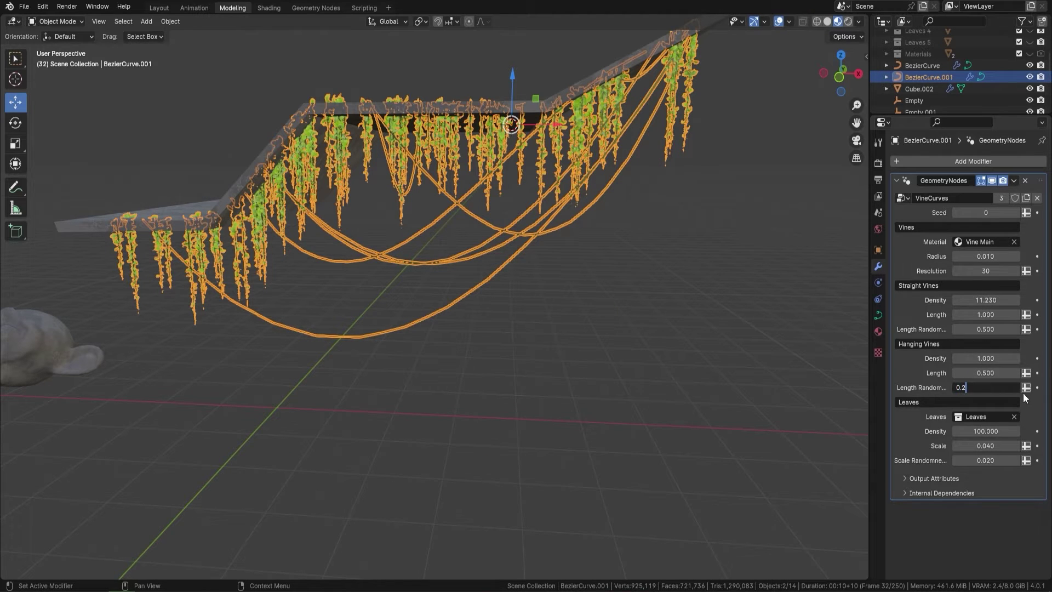
pyautogui.press('Return')
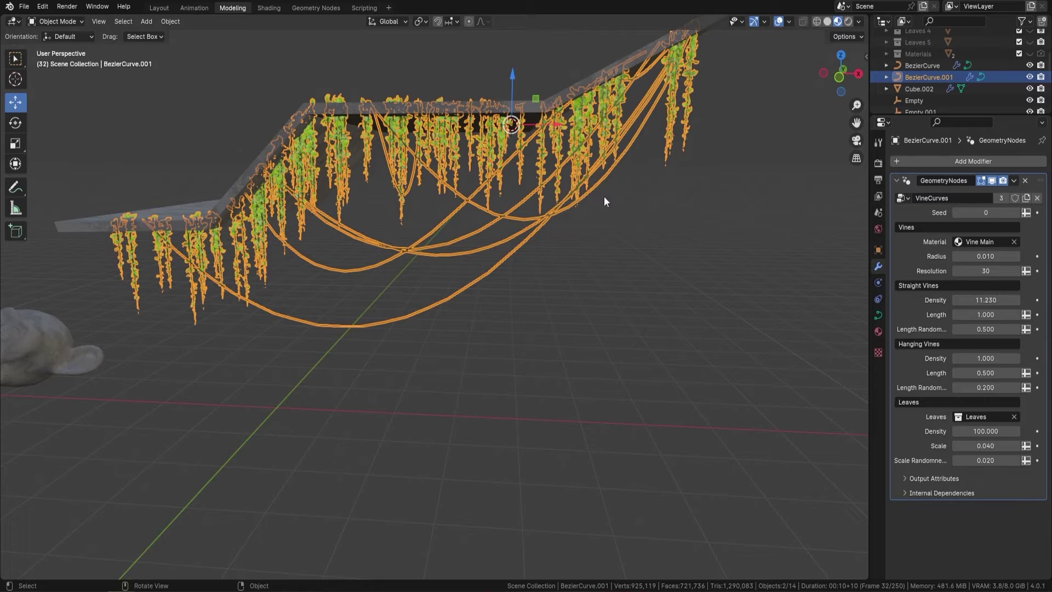
pyautogui.click(989, 314)
pyautogui.write('2')
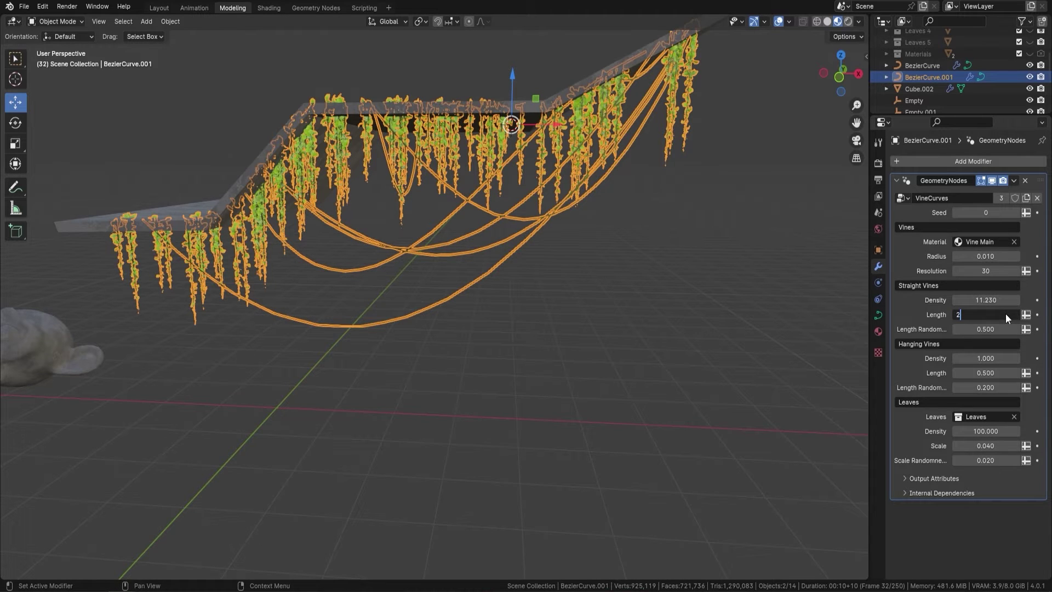
pyautogui.press('Return')
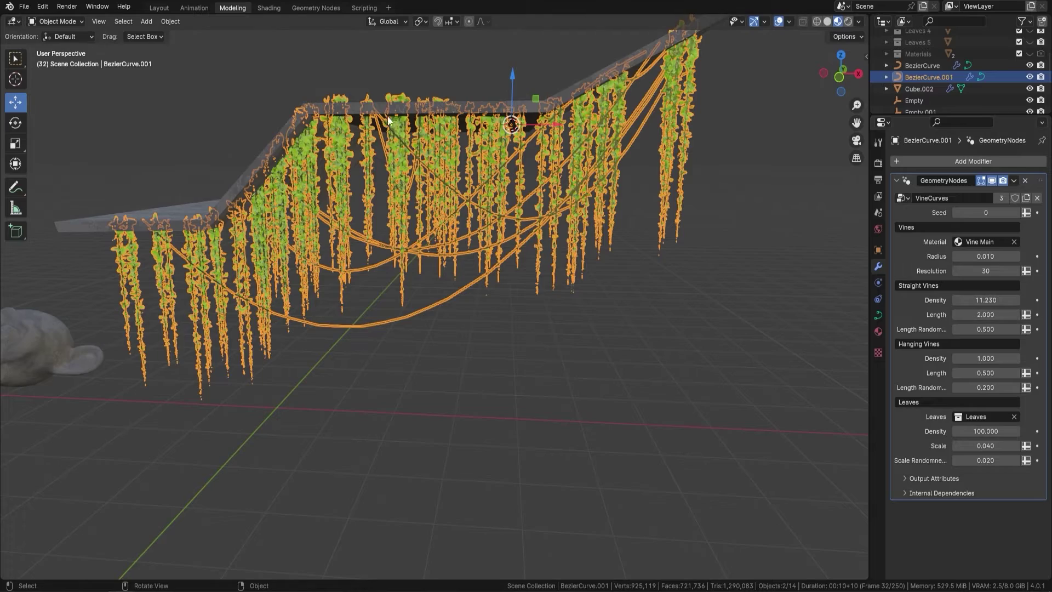
# Step: Orbit around the vine-covered steps, then select BezierCurve.001 and enter its Edit Mode
pyautogui.moveTo(524, 198); pyautogui.dragTo(509, 160, button='middle')
pyautogui.scroll(2, 515, 156)
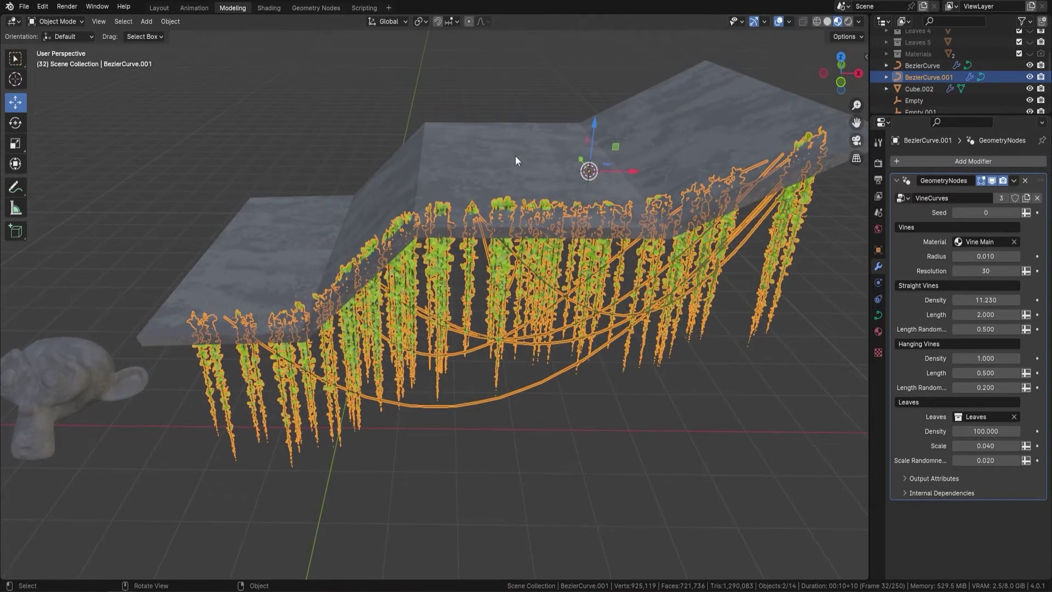
pyautogui.moveTo(369, 139); pyautogui.dragTo(435, 215, button='middle')
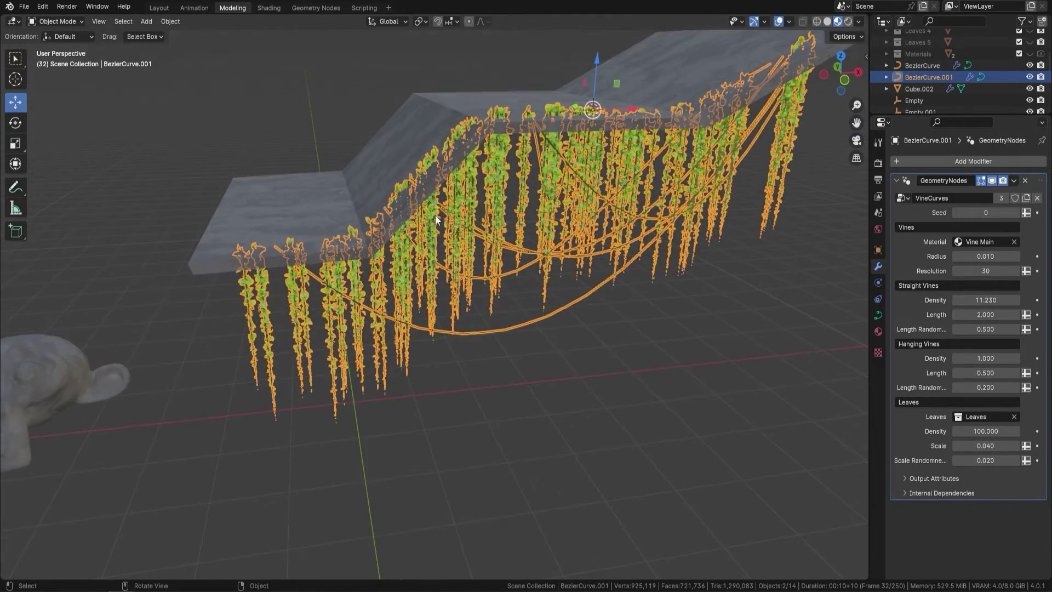
pyautogui.hotkey('alt', 'a')
pyautogui.moveTo(499, 143); pyautogui.dragTo(468, 163, button='middle')
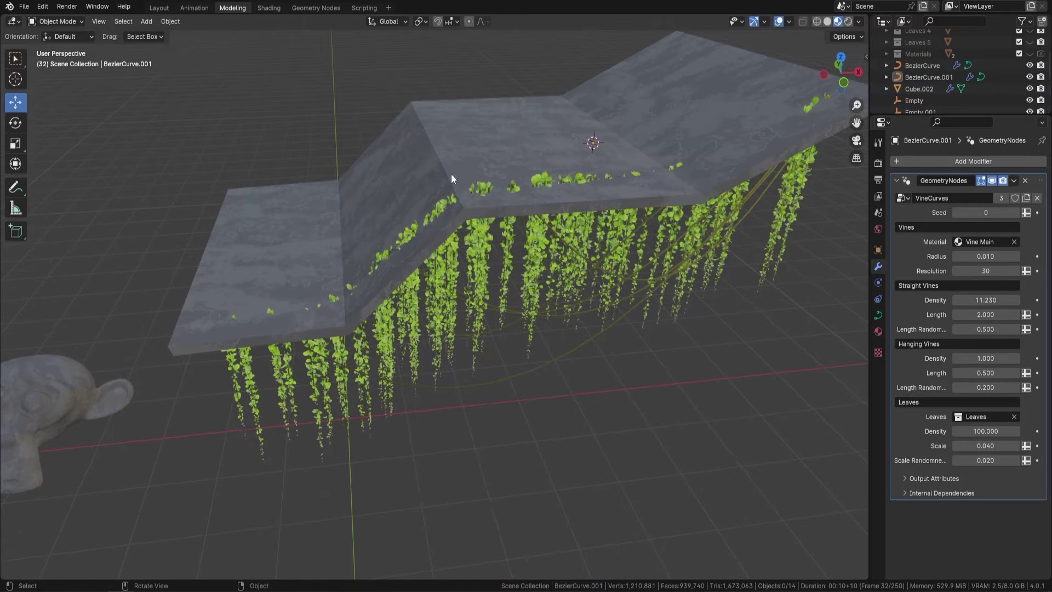
pyautogui.moveTo(534, 188); pyautogui.dragTo(383, 219, button='middle')
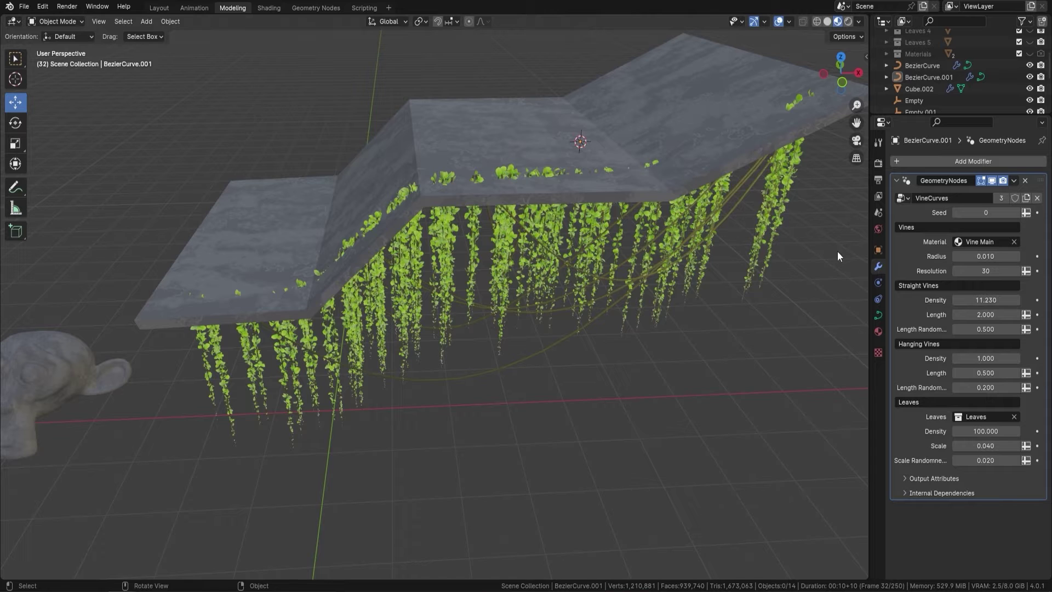
pyautogui.click(569, 244)
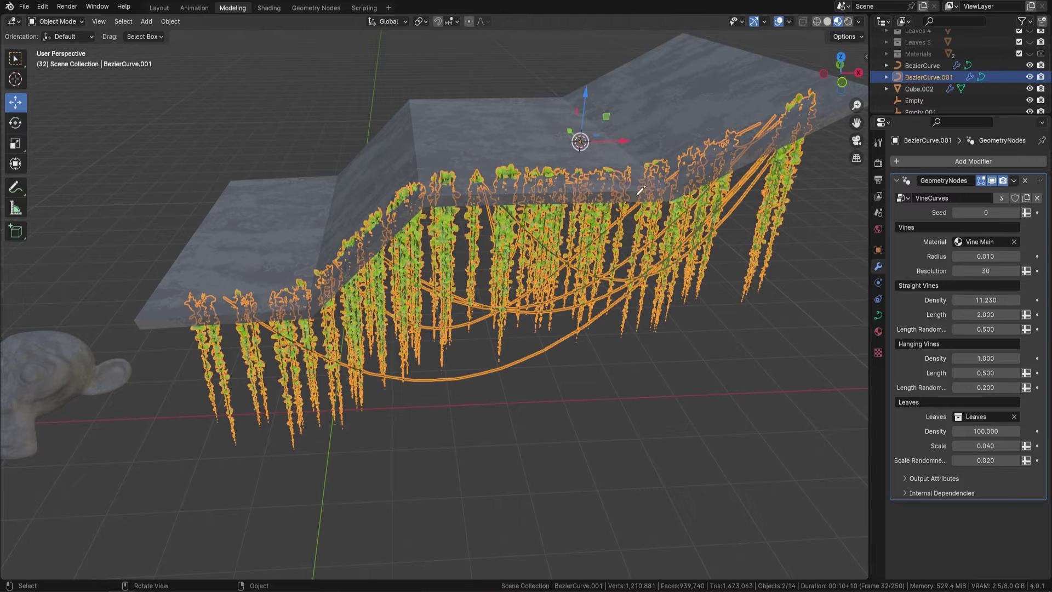
pyautogui.press('Tab')
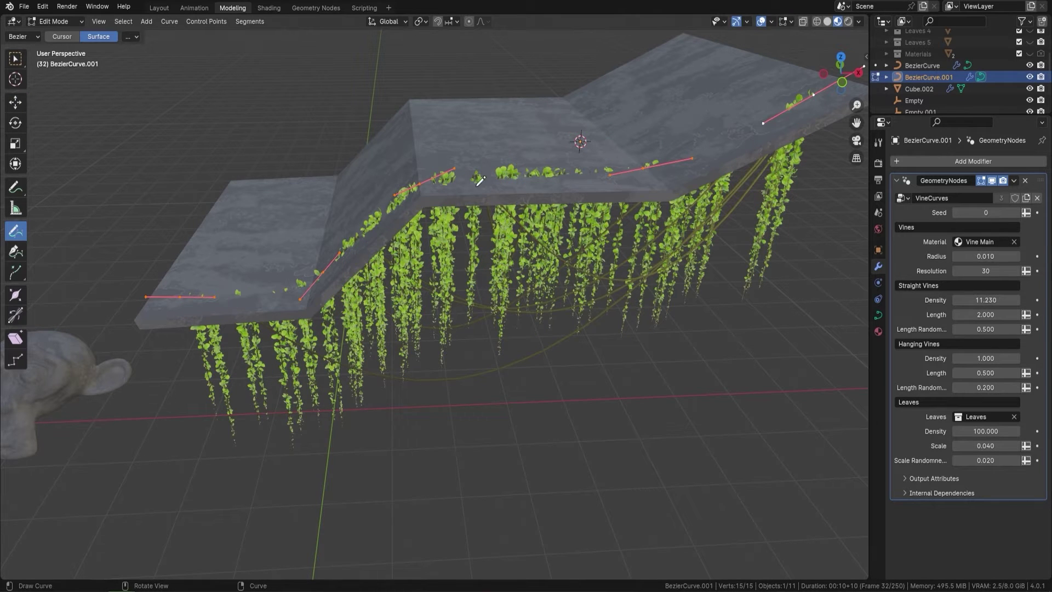
# Step: Delete the old curve points and draw a new vine path along the wall edge from bottom view
pyautogui.press('x')
pyautogui.click(564, 191)
pyautogui.moveTo(557, 298); pyautogui.dragTo(516, 220, button='middle')
pyautogui.press('ctrl+KP_7')
pyautogui.moveTo(307, 130)
pyautogui.mouseDown()
pyautogui.moveTo(559, 116)
pyautogui.moveTo(657, 124)
pyautogui.mouseUp()
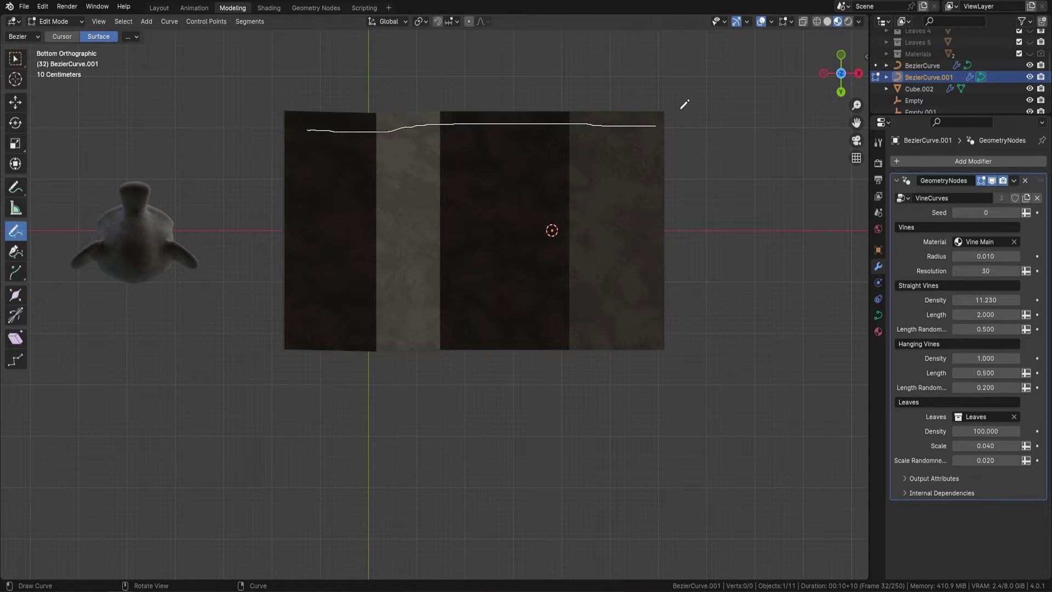
pyautogui.moveTo(732, 84)
pyautogui.mouseDown(button='middle')
pyautogui.moveTo(758, 179)
pyautogui.moveTo(747, 209)
pyautogui.moveTo(640, 275)
pyautogui.moveTo(604, 269)
pyautogui.mouseUp(button='middle')
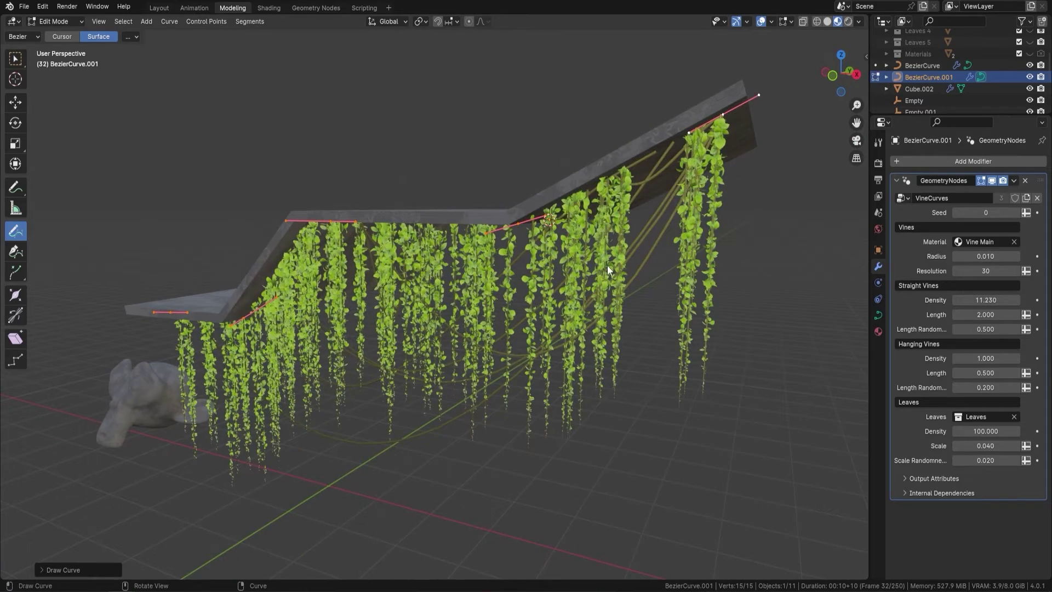
pyautogui.press('Tab')
# Step: Draw two more vine paths across the wall and along its upper edge
pyautogui.press('a')
pyautogui.hotkey('alt', 'a')
pyautogui.moveTo(604, 264); pyautogui.dragTo(422, 137, button='middle')
pyautogui.press('Tab')
pyautogui.moveTo(328, 59)
pyautogui.mouseDown()
pyautogui.moveTo(412, 113)
pyautogui.moveTo(583, 121)
pyautogui.mouseUp()
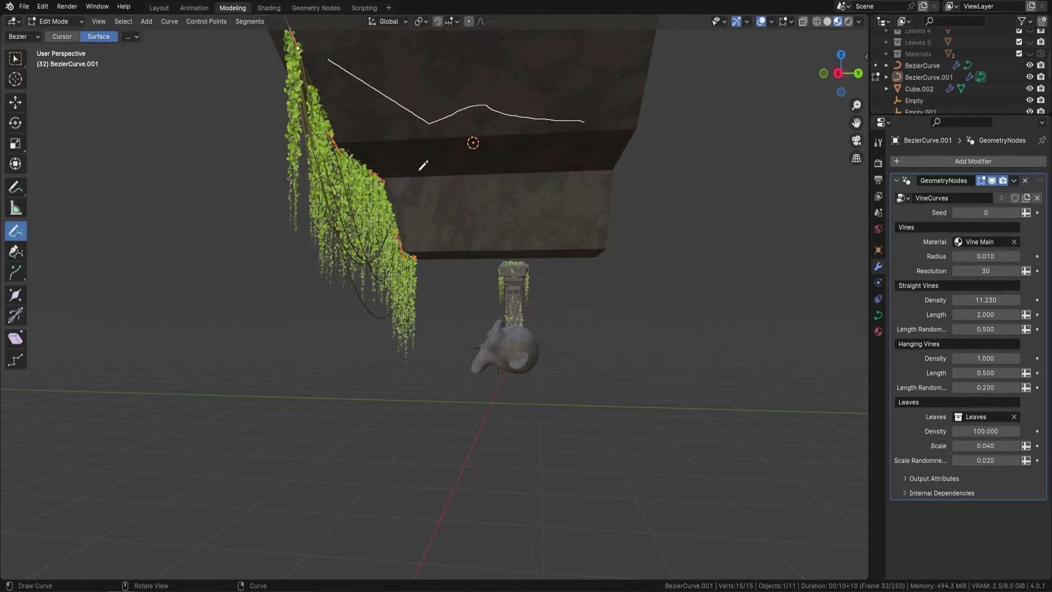
pyautogui.moveTo(409, 66)
pyautogui.mouseDown()
pyautogui.moveTo(471, 48)
pyautogui.moveTo(603, 42)
pyautogui.mouseUp()
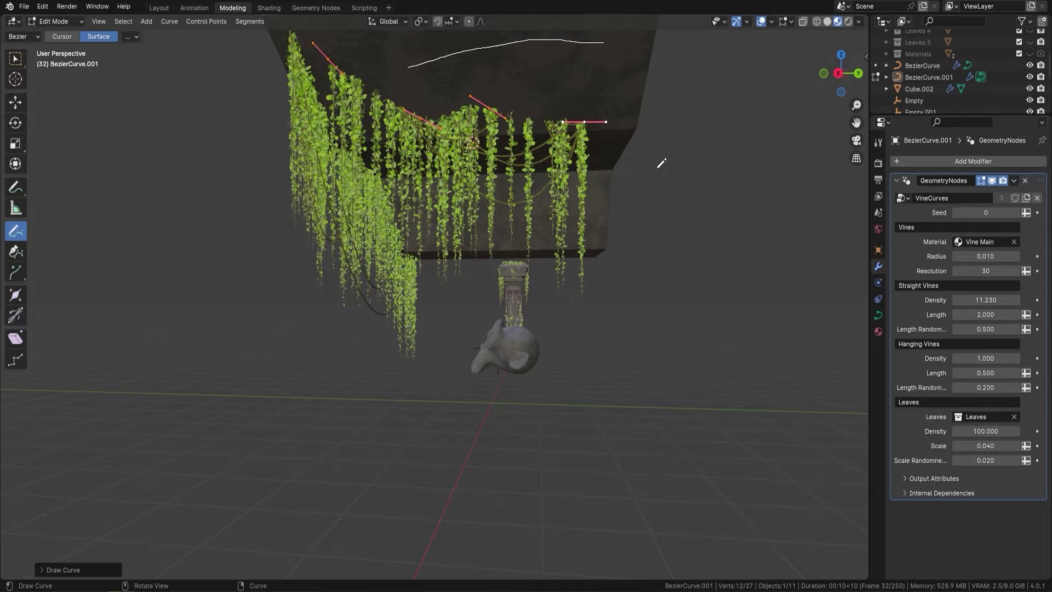
pyautogui.moveTo(611, 120); pyautogui.dragTo(625, 186, button='middle')
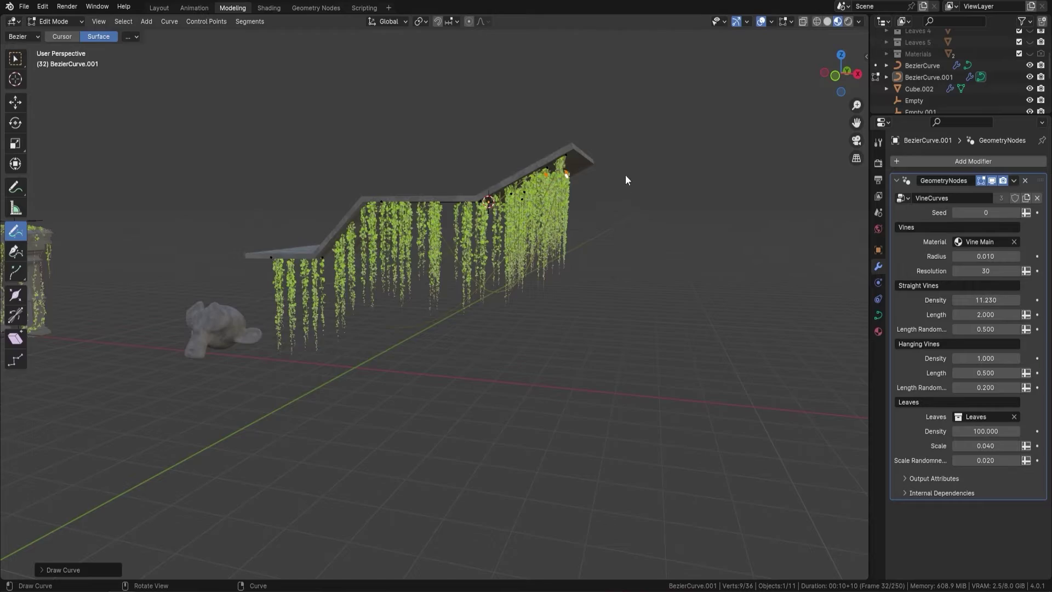
pyautogui.press('Tab')
pyautogui.scroll(4, 623, 183)
pyautogui.scroll(6, 551, 248)
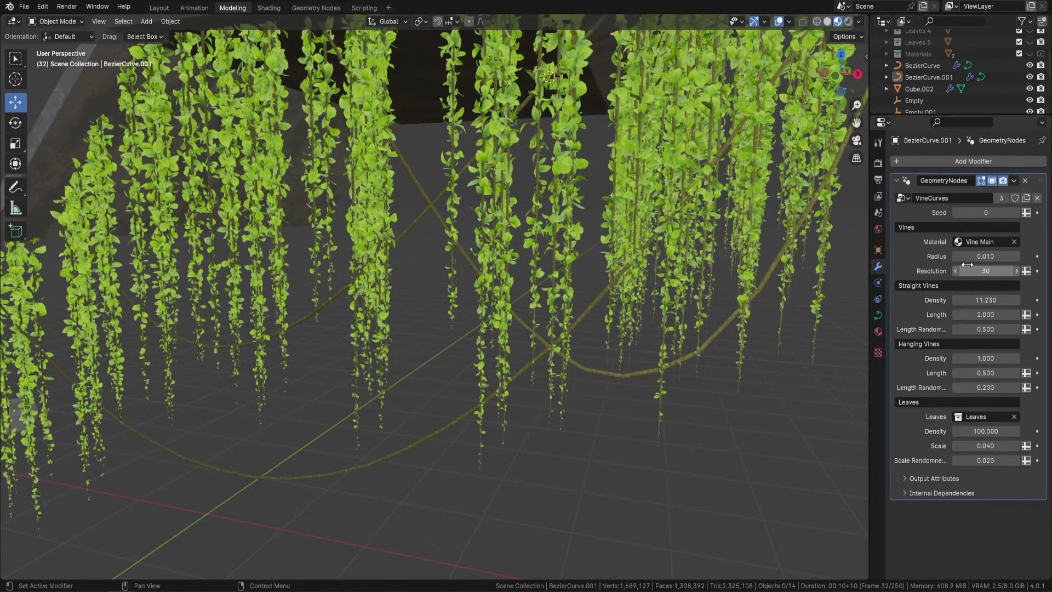
# Step: Try vine stem Radius values of 0.05 and then 0.003
pyautogui.click(1004, 256)
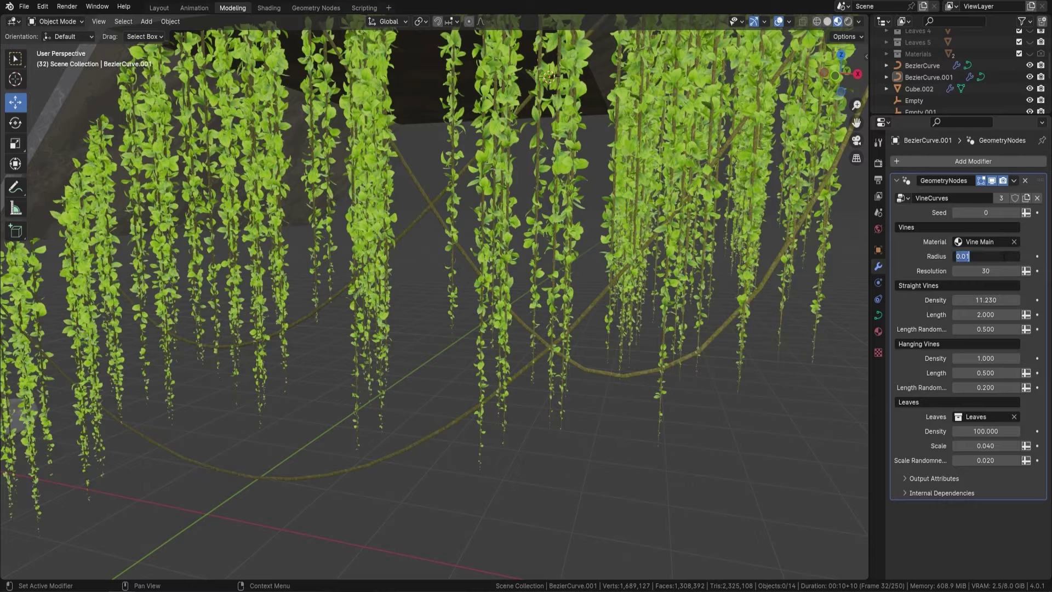
pyautogui.write('0.05')
pyautogui.press('Return')
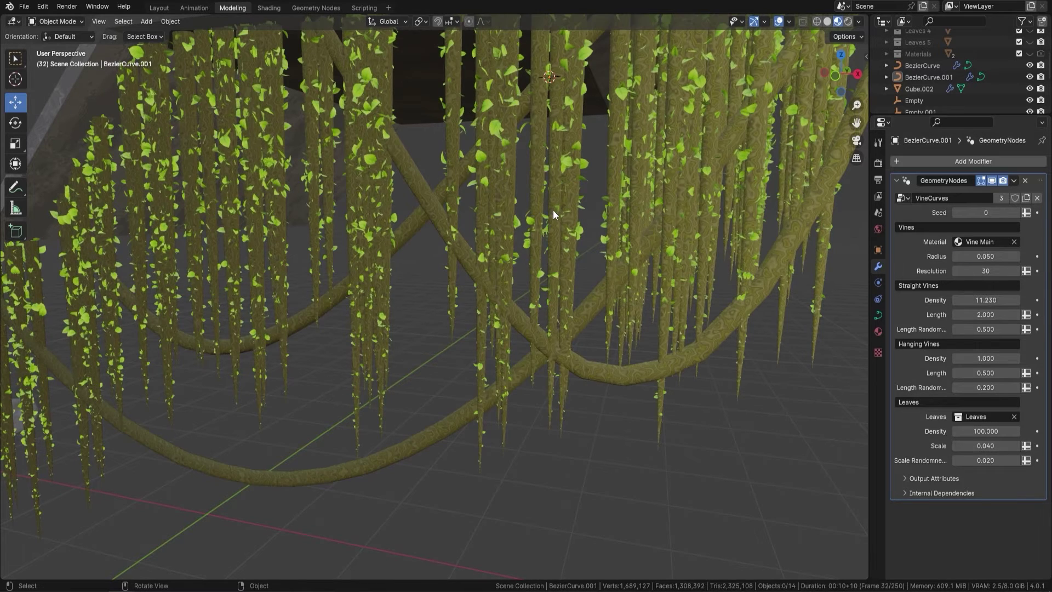
pyautogui.doubleClick(996, 256)
pyautogui.write('0.003')
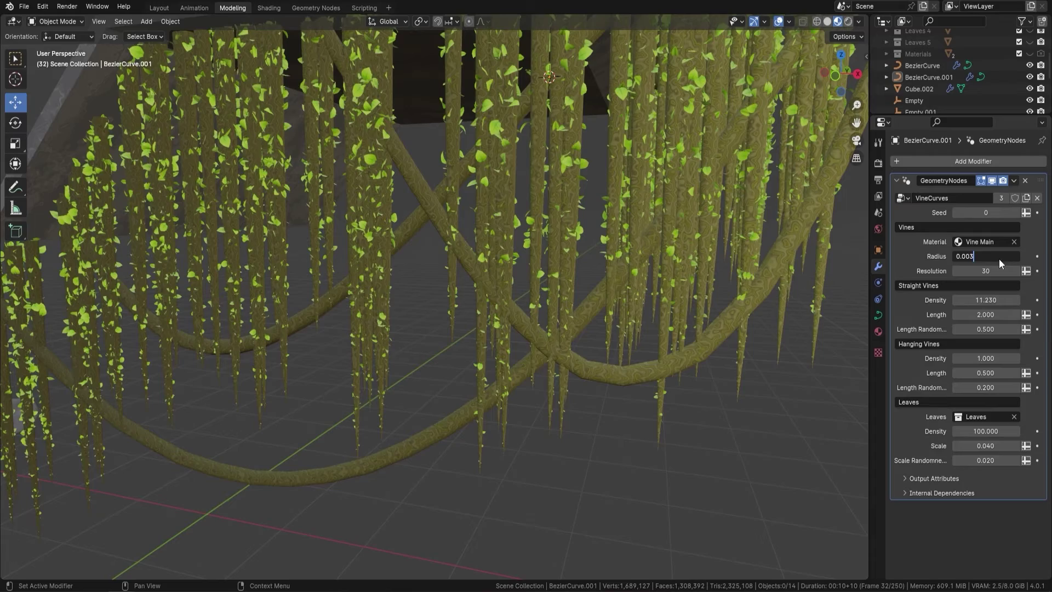
pyautogui.press('Return')
pyautogui.scroll(-4, 641, 153)
pyautogui.moveTo(609, 160); pyautogui.dragTo(477, 363, button='middle')
pyautogui.scroll(2, 493, 370)
# Step: Settle the vine stem Radius at 0.008 after testing 0.005
pyautogui.click(998, 256)
pyautogui.write('0.005')
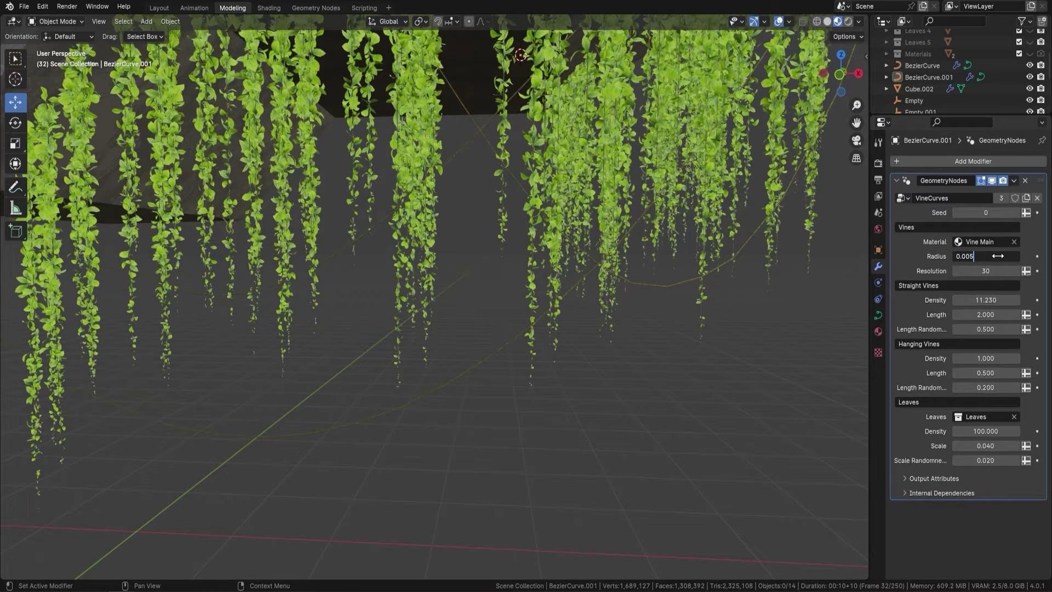
pyautogui.press('Return')
pyautogui.click(993, 253)
pyautogui.write('0.008')
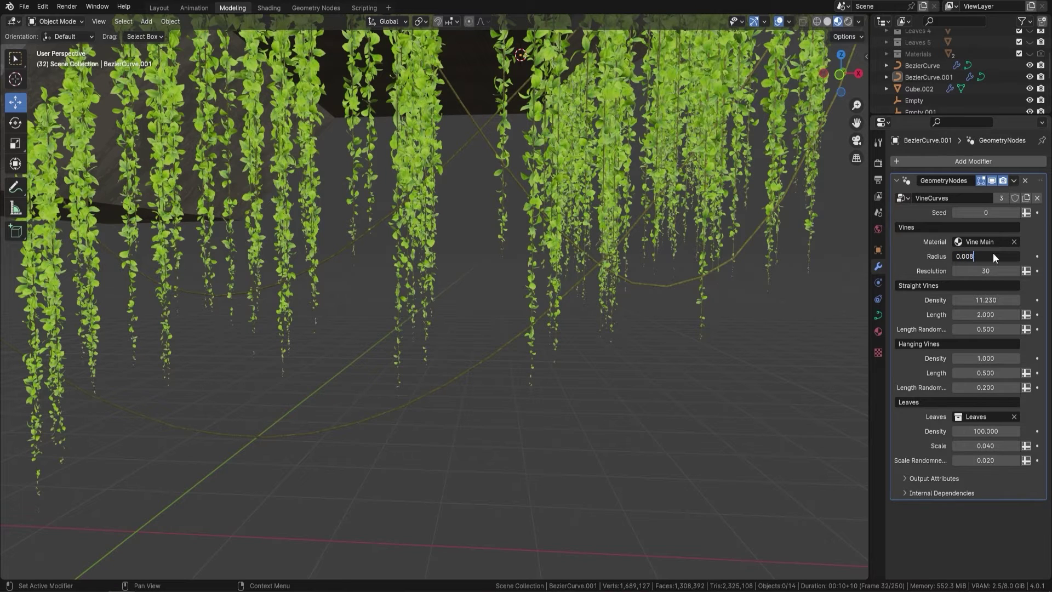
pyautogui.press('Return')
pyautogui.moveTo(633, 221); pyautogui.dragTo(546, 235, button='middle')
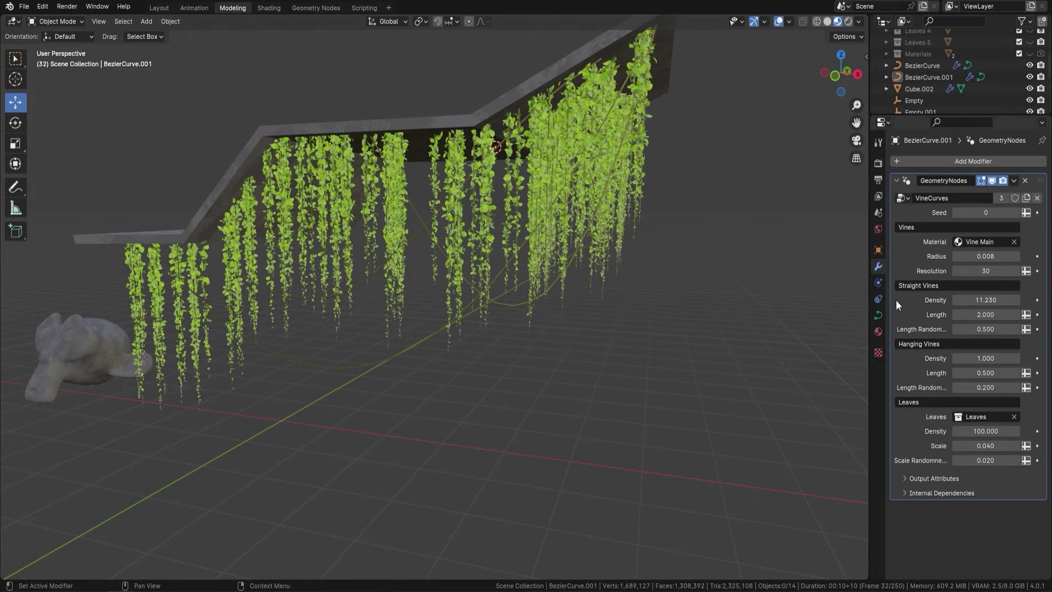
# Step: Set Hanging Vines Density to 5 and view the extra strands from below
pyautogui.click(985, 358)
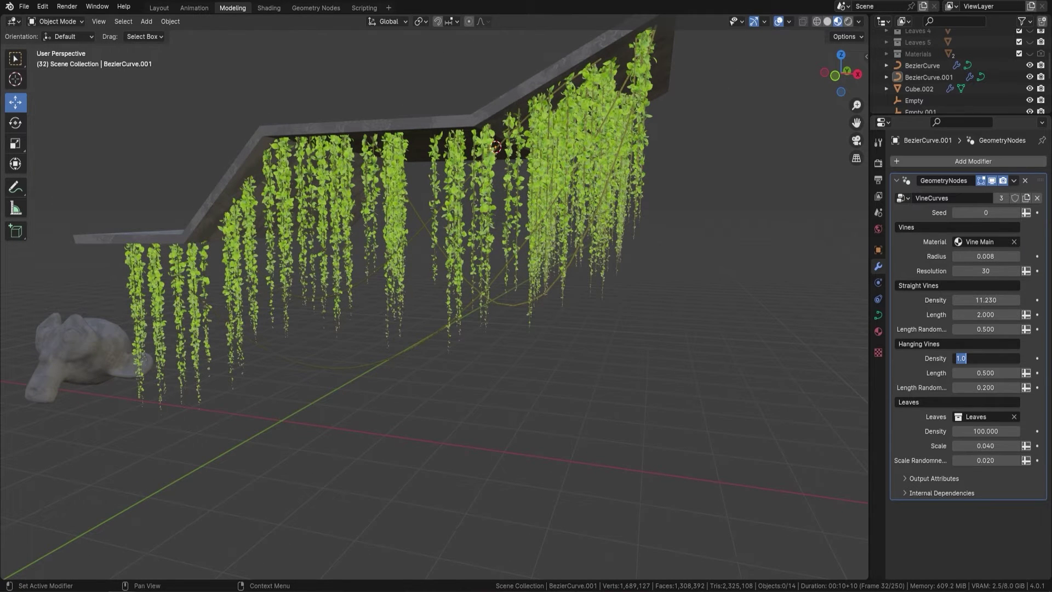
pyautogui.write('5')
pyautogui.press('Return')
pyautogui.moveTo(641, 281); pyautogui.dragTo(468, 116, button='middle')
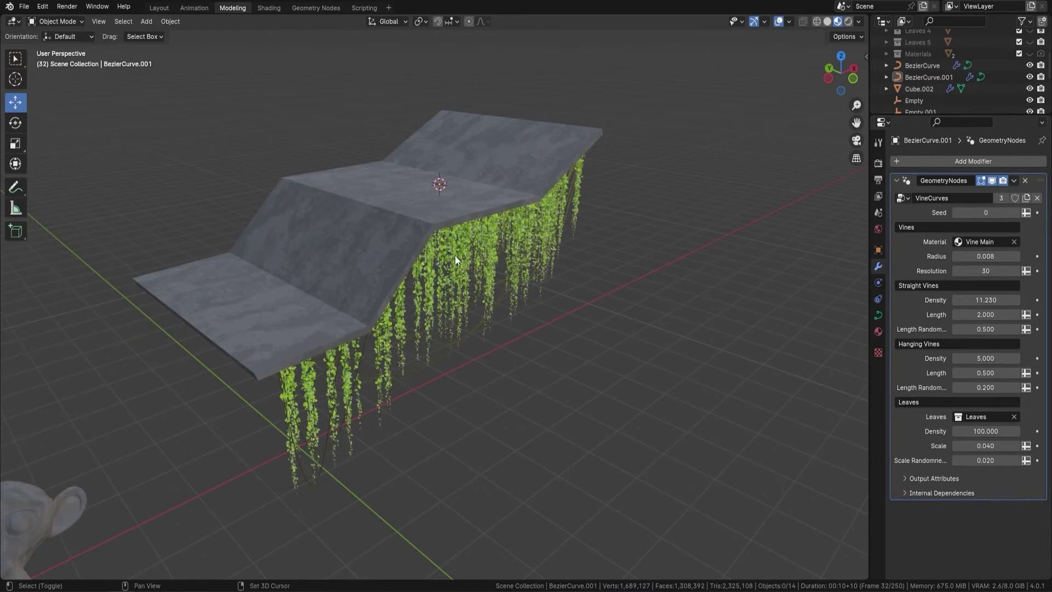
pyautogui.keyDown('shift'); pyautogui.moveTo(442, 260); pyautogui.dragTo(501, 208, button='middle'); pyautogui.keyUp('shift')
# Step: Orbit, pan and zoom to view the archway, stepped slab and Suzanne together
pyautogui.scroll(-3, 405, 246)
pyautogui.keyDown('shift'); pyautogui.moveTo(307, 282); pyautogui.dragTo(480, 287, button='middle'); pyautogui.keyUp('shift')
pyautogui.scroll(3, 459, 247)
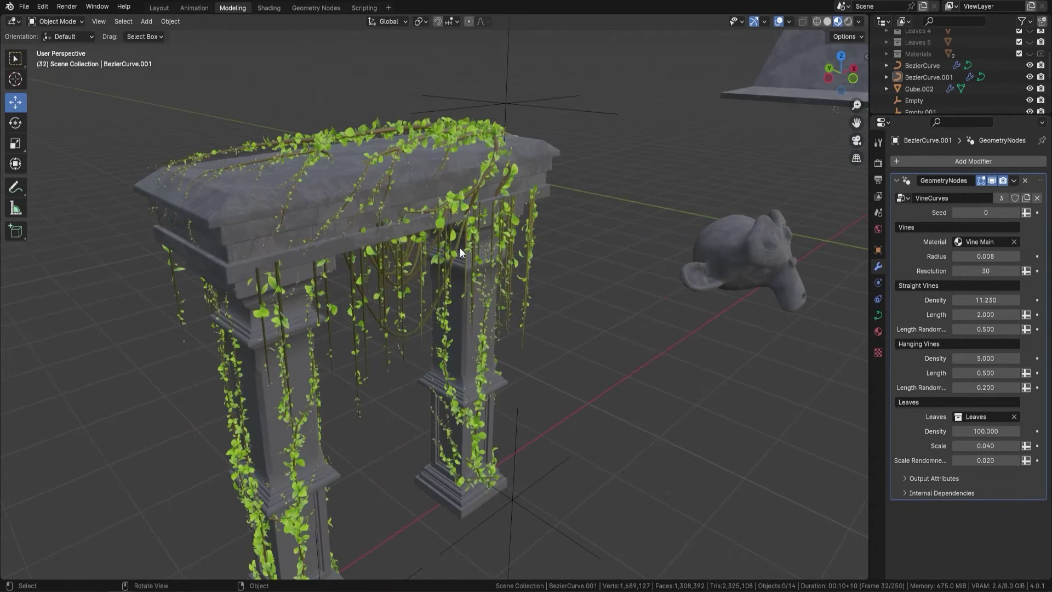
pyautogui.moveTo(368, 293); pyautogui.dragTo(392, 191, button='middle')
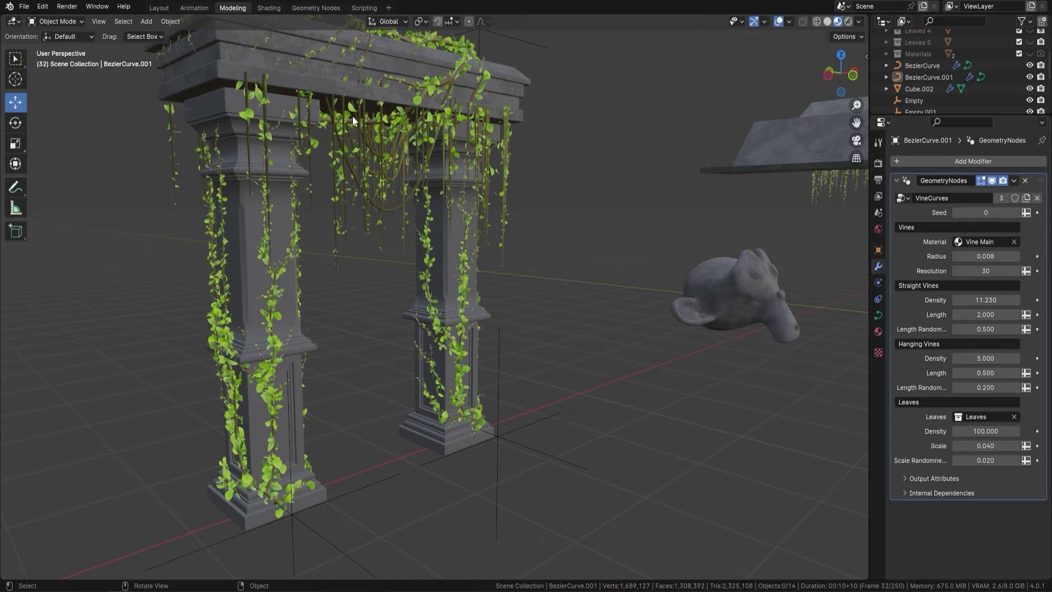
pyautogui.scroll(-4, 356, 154)
pyautogui.moveTo(369, 195); pyautogui.dragTo(400, 217, button='middle')
pyautogui.moveTo(594, 206); pyautogui.dragTo(493, 169, button='middle')
pyautogui.scroll(-3, 455, 197)
pyautogui.moveTo(420, 228); pyautogui.dragTo(530, 155, button='middle')
pyautogui.scroll(4, 594, 294)
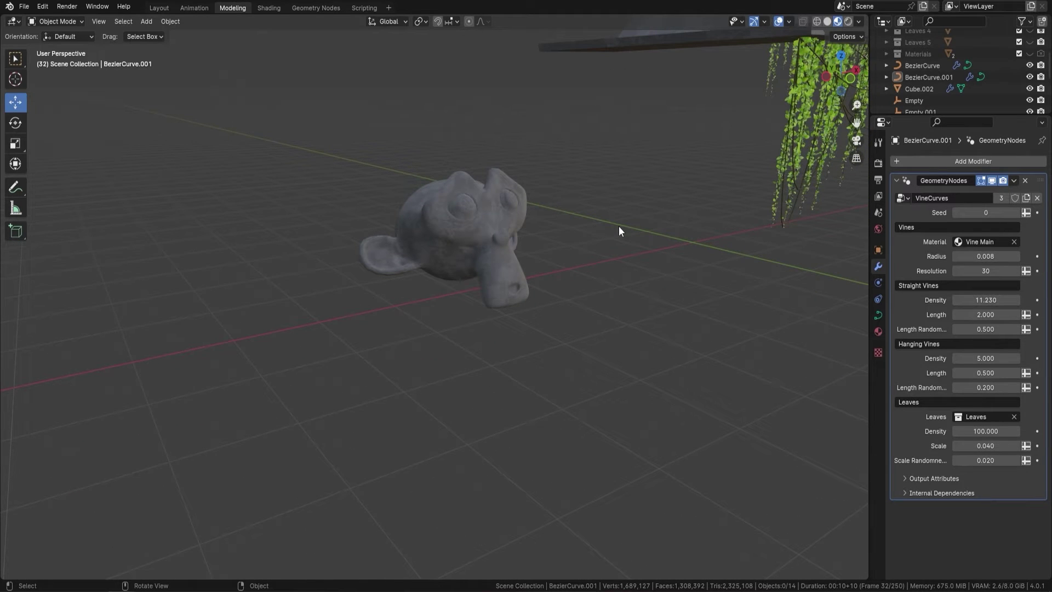
# Step: Snap the 3D cursor to Suzanne and add a Plain Axes empty there
pyautogui.click(512, 276)
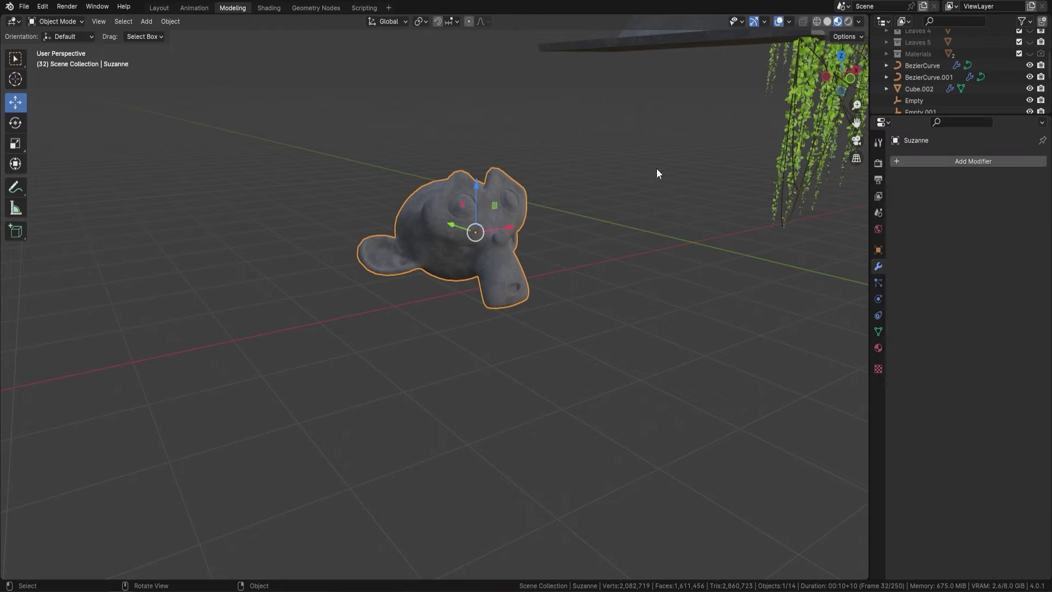
pyautogui.hotkey('shift', 's')
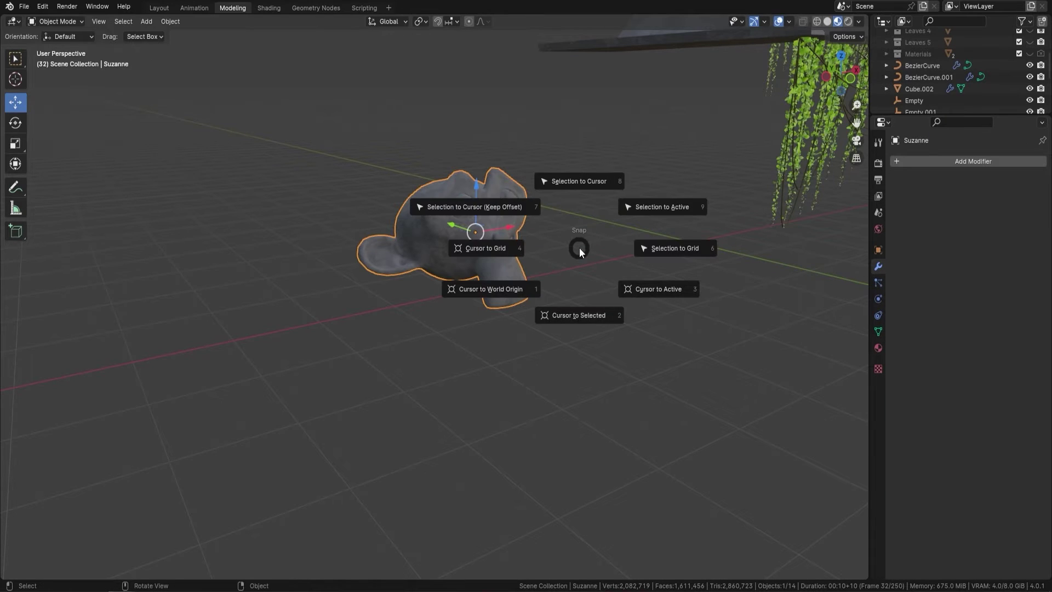
pyautogui.click(589, 311)
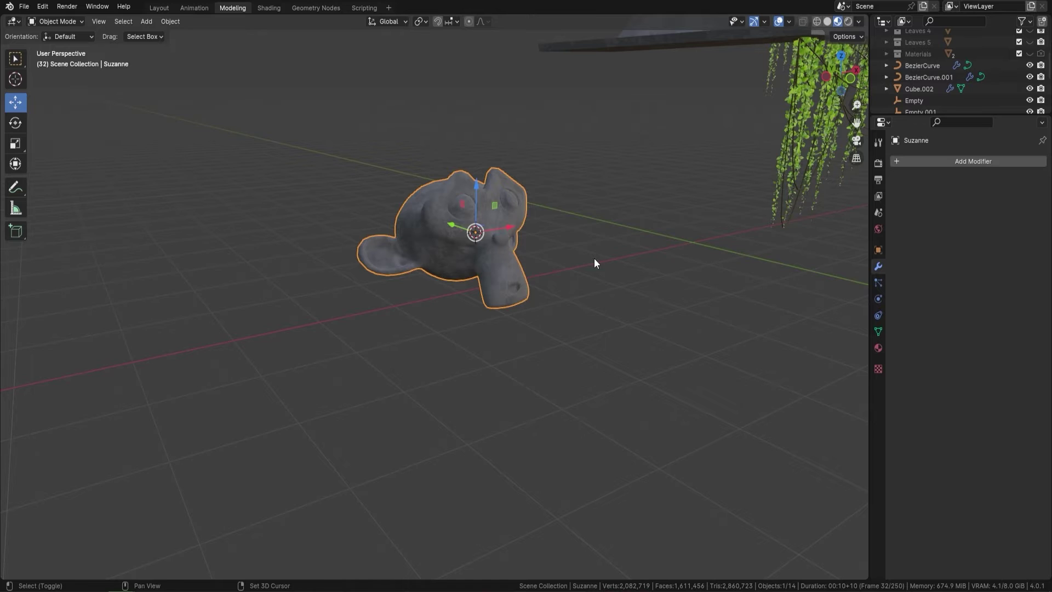
pyautogui.hotkey('shift', 'a')
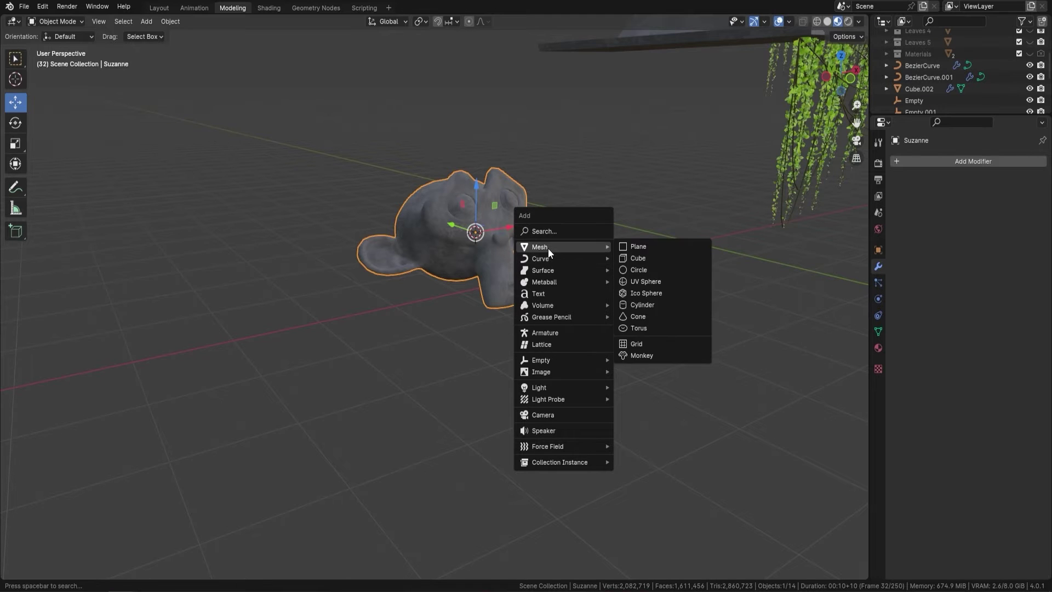
pyautogui.moveTo(552, 359)
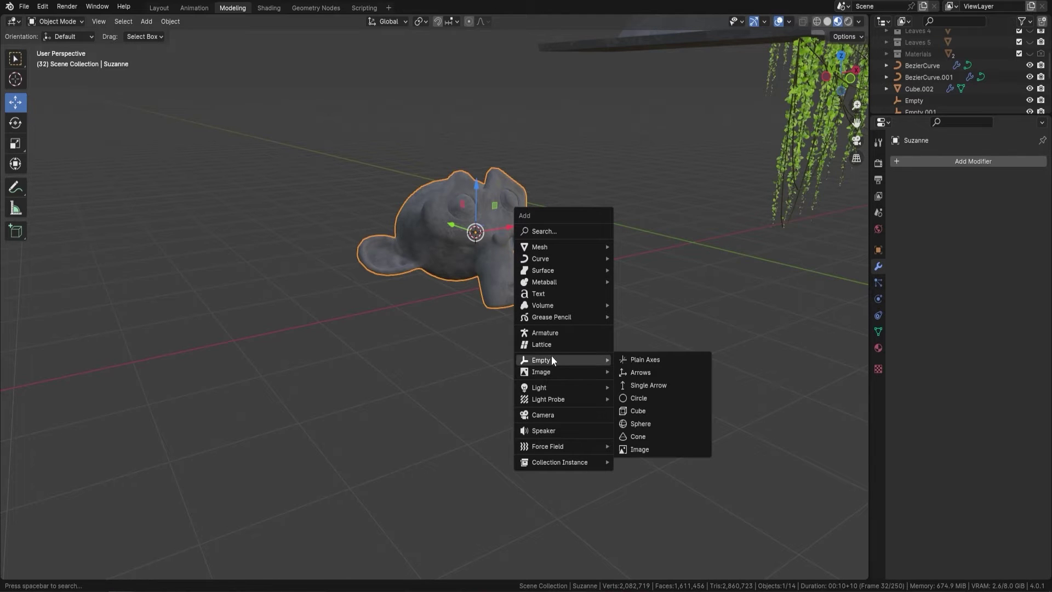
pyautogui.click(671, 359)
# Step: Move the empty along Y to about -1.7346 m, beside Suzanne
pyautogui.moveTo(585, 296); pyautogui.dragTo(479, 305, button='middle')
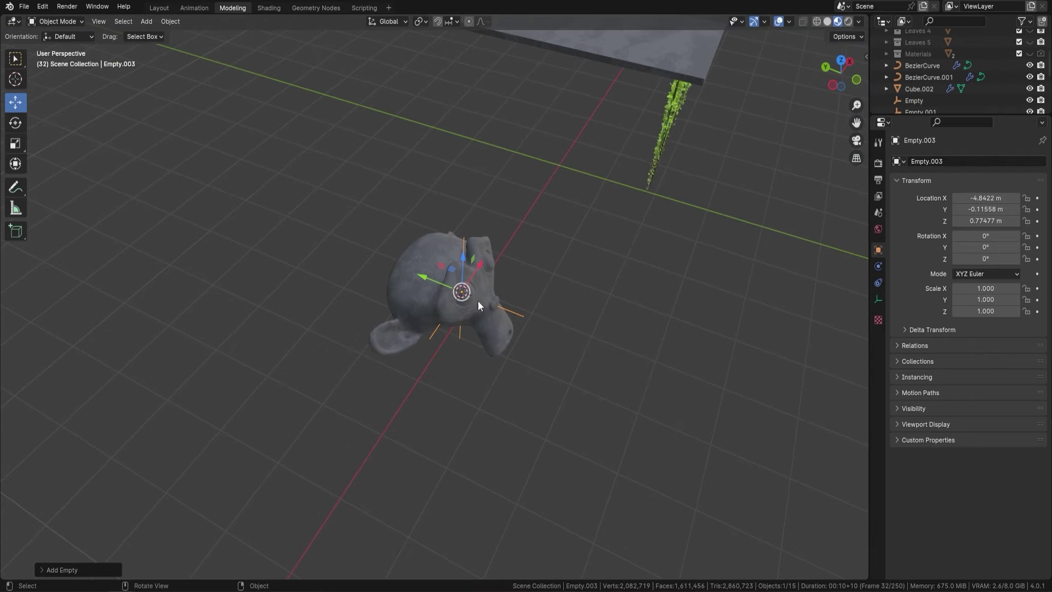
pyautogui.moveTo(451, 294); pyautogui.dragTo(556, 351)
pyautogui.scroll(6, 598, 357)
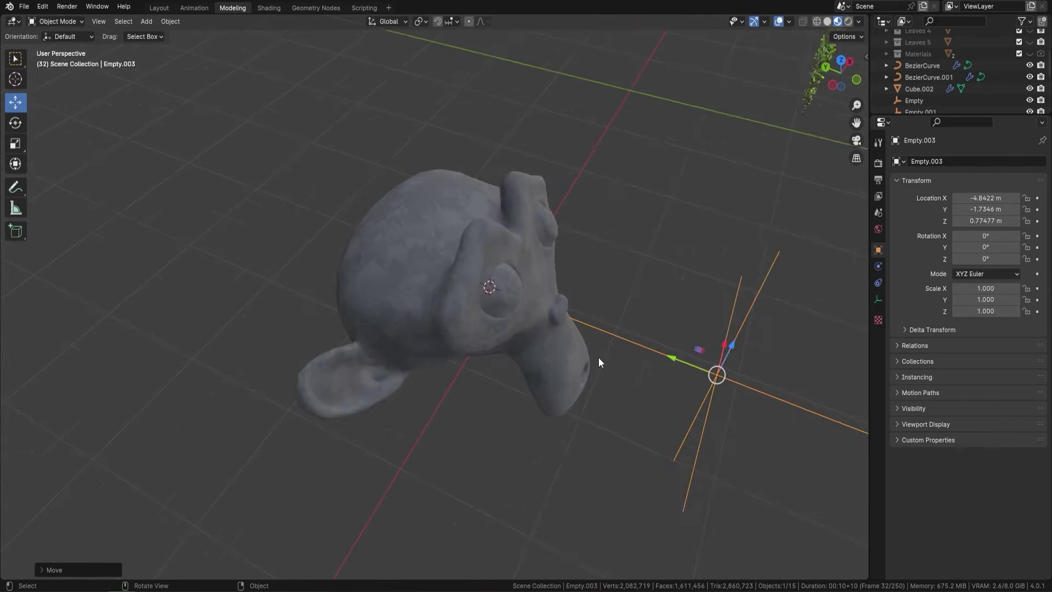
pyautogui.scroll(-6, 677, 357)
pyautogui.keyDown('shift'); pyautogui.moveTo(625, 354); pyautogui.dragTo(500, 244, button='middle'); pyautogui.keyUp('shift')
pyautogui.moveTo(594, 259); pyautogui.dragTo(568, 284)
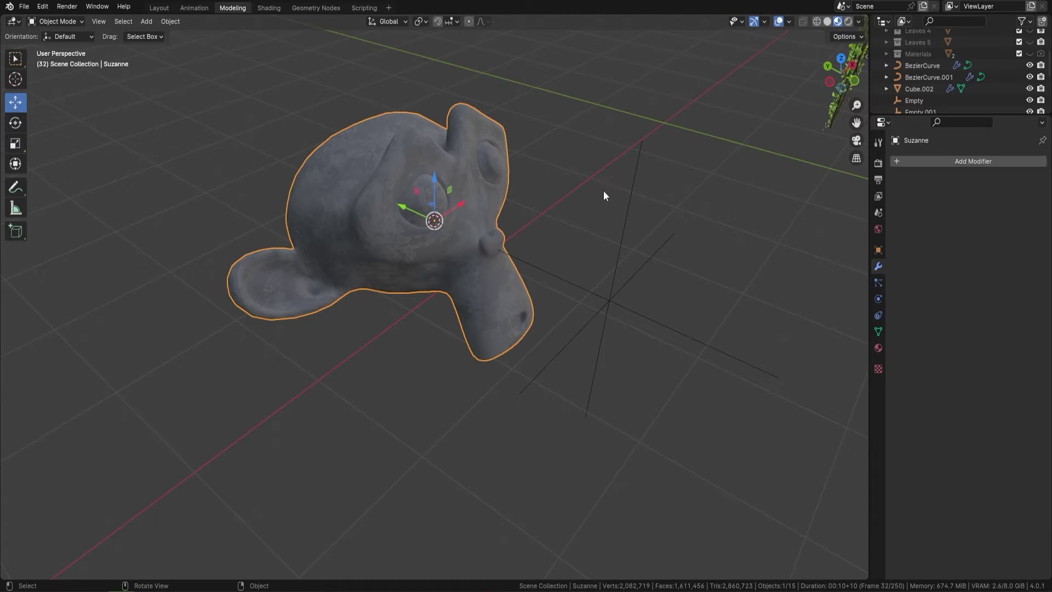
pyautogui.scroll(-2, 609, 189)
# Step: Add a Geometry Nodes modifier to Suzanne using the MeshVine node group
pyautogui.click(976, 162)
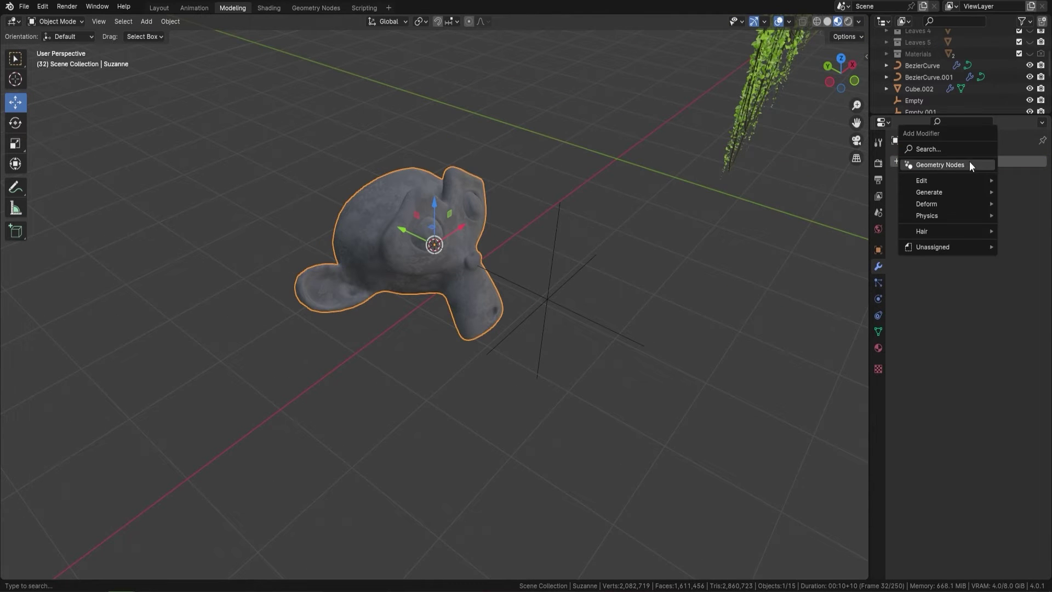
pyautogui.click(956, 164)
pyautogui.click(901, 199)
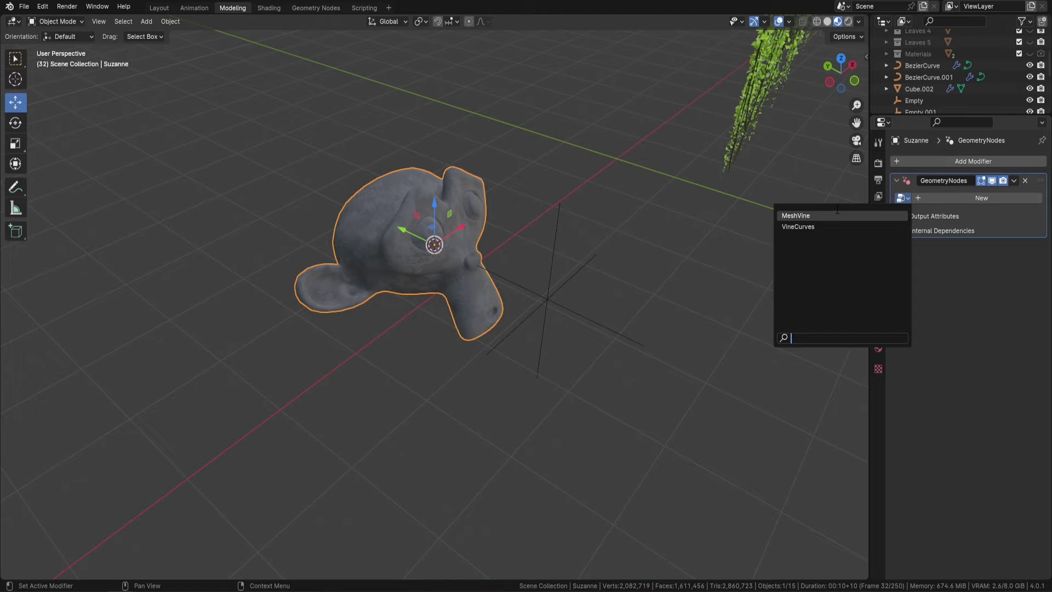
pyautogui.click(813, 215)
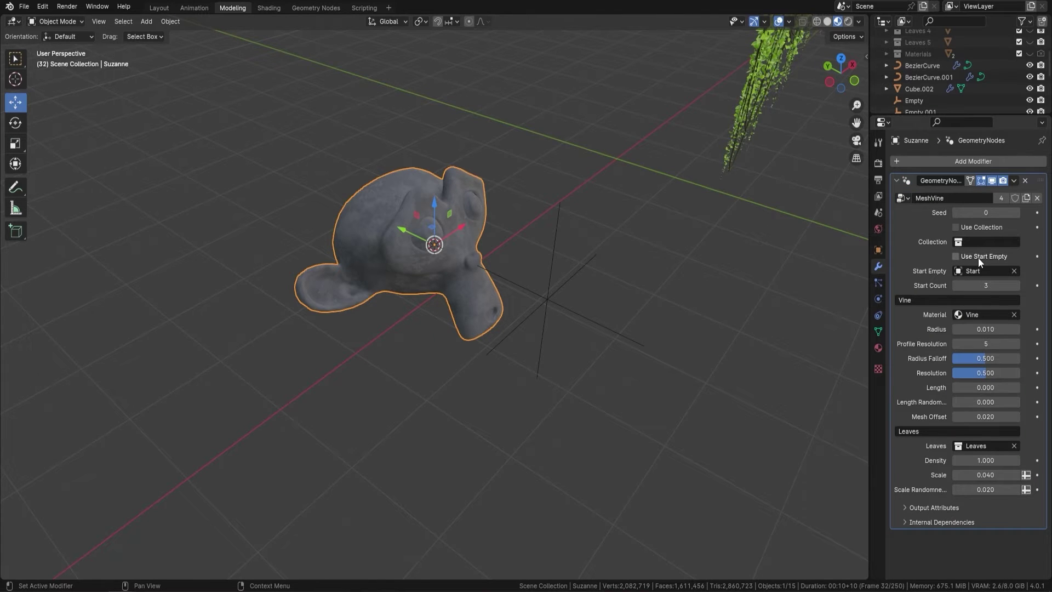
pyautogui.scroll(2, 520, 268)
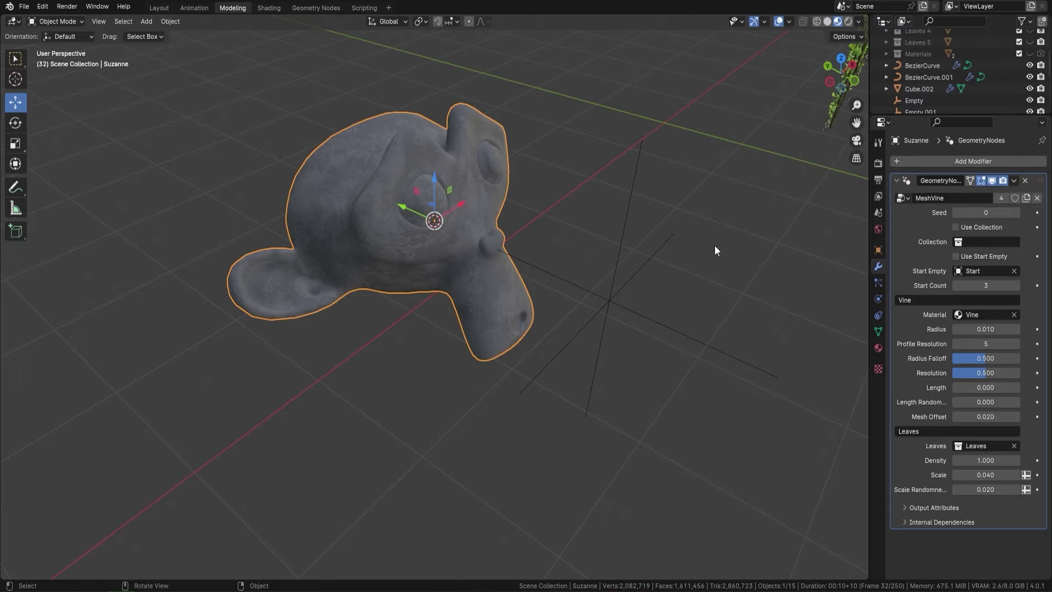
# Step: Enable Use Start Empty and pick Empty.003 as the vines' starting object
pyautogui.click(956, 256)
pyautogui.click(1014, 271)
pyautogui.click(1014, 270)
pyautogui.click(644, 300)
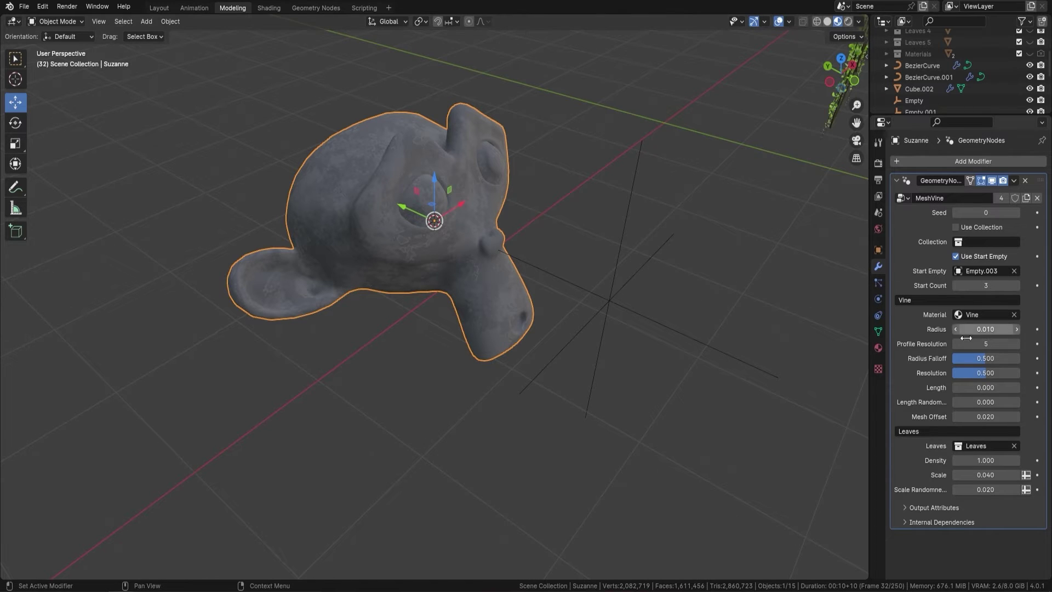
# Step: Set the vine Length to 4 and the leaf Density to 100
pyautogui.click(997, 388)
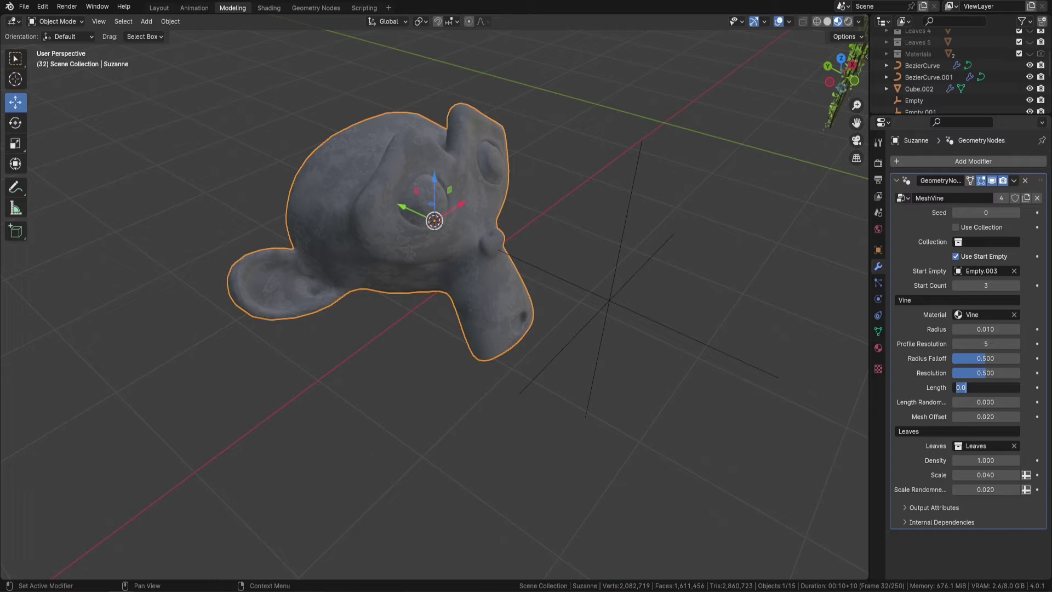
pyautogui.write('4')
pyautogui.press('Return')
pyautogui.moveTo(605, 345); pyautogui.dragTo(566, 289, button='middle')
pyautogui.moveTo(645, 260); pyautogui.dragTo(728, 290, button='middle')
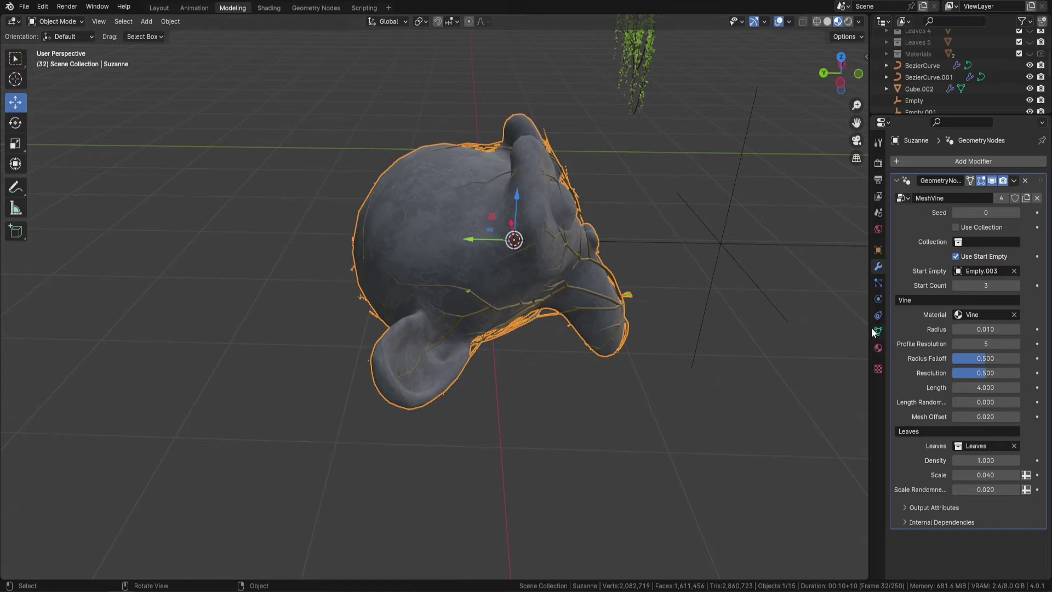
pyautogui.click(987, 460)
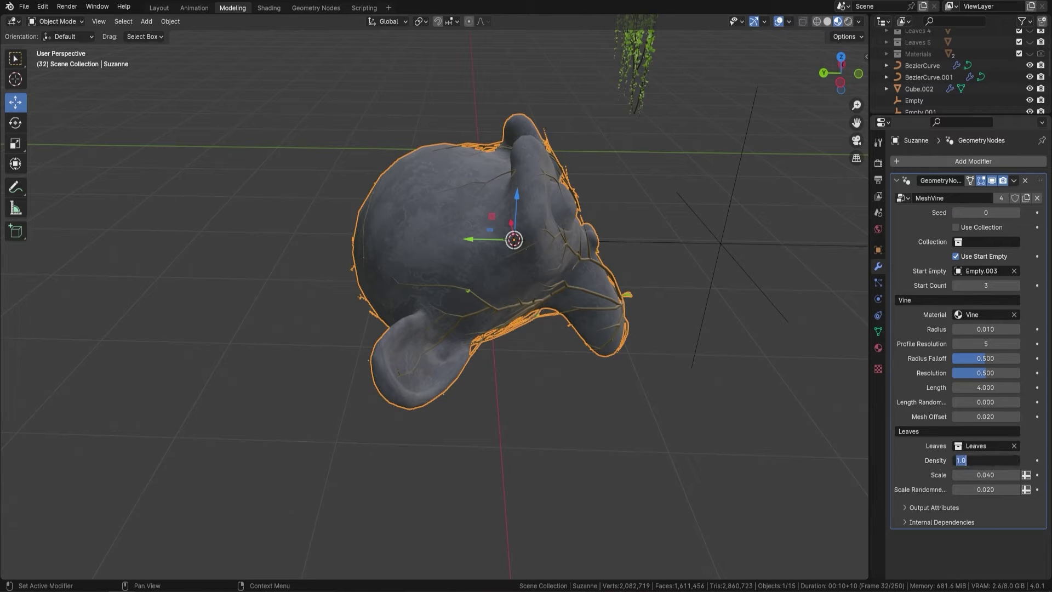
pyautogui.write('100')
pyautogui.press('Return')
# Step: Move Empty.003 up so it sits above Suzanne's head
pyautogui.moveTo(794, 328); pyautogui.dragTo(626, 290, button='middle')
pyautogui.click(545, 288)
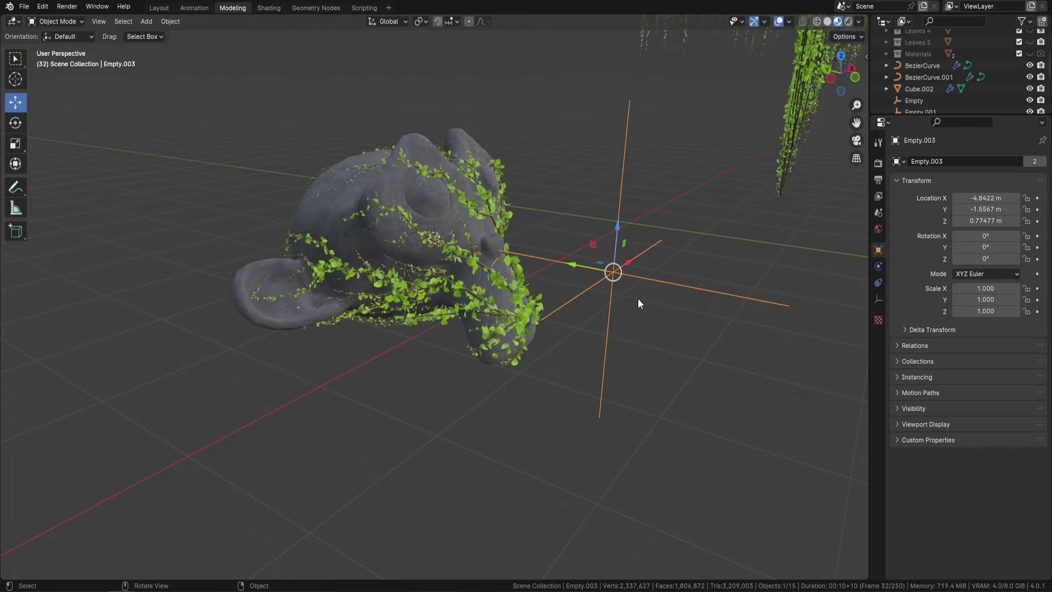
pyautogui.press('g')
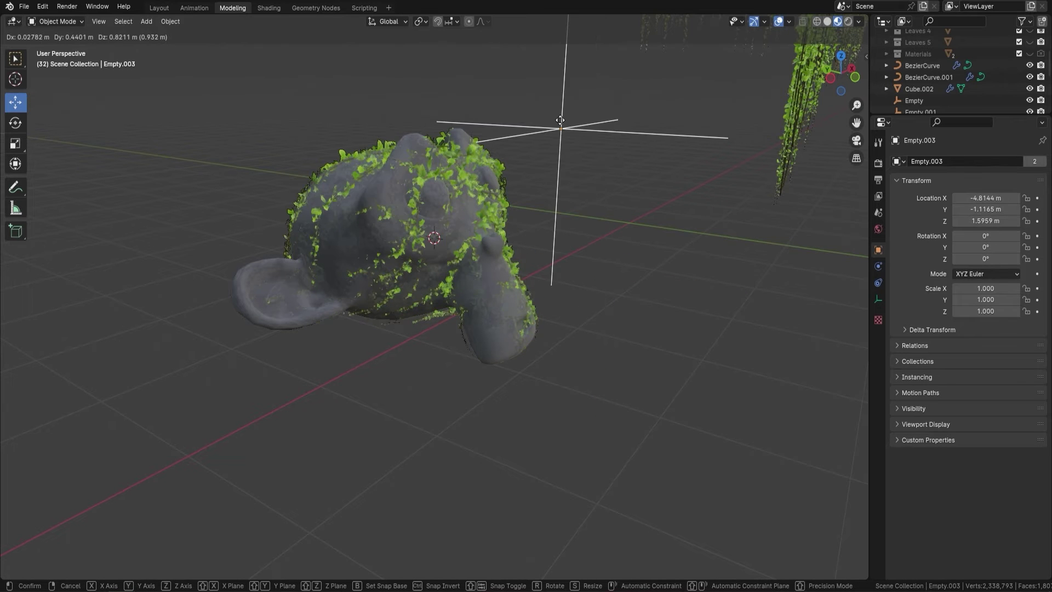
pyautogui.click(529, 92)
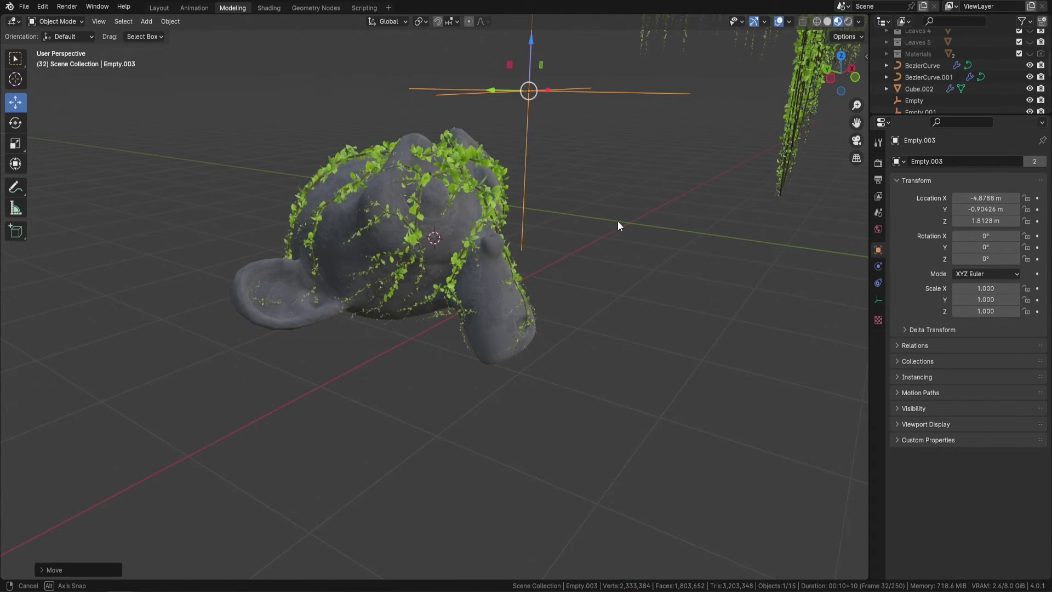
# Step: Inspect the vine-covered monkey and archway, then select Suzanne again
pyautogui.moveTo(618, 224); pyautogui.dragTo(550, 310, button='middle')
pyautogui.scroll(5, 550, 310)
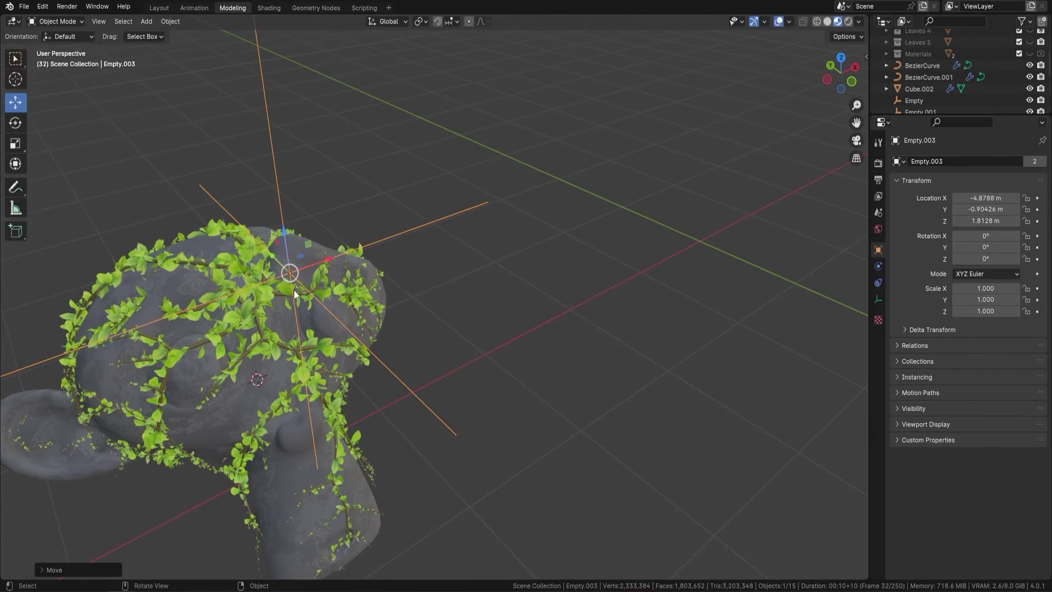
pyautogui.scroll(-6, 292, 286)
pyautogui.moveTo(293, 317); pyautogui.dragTo(244, 450, button='middle')
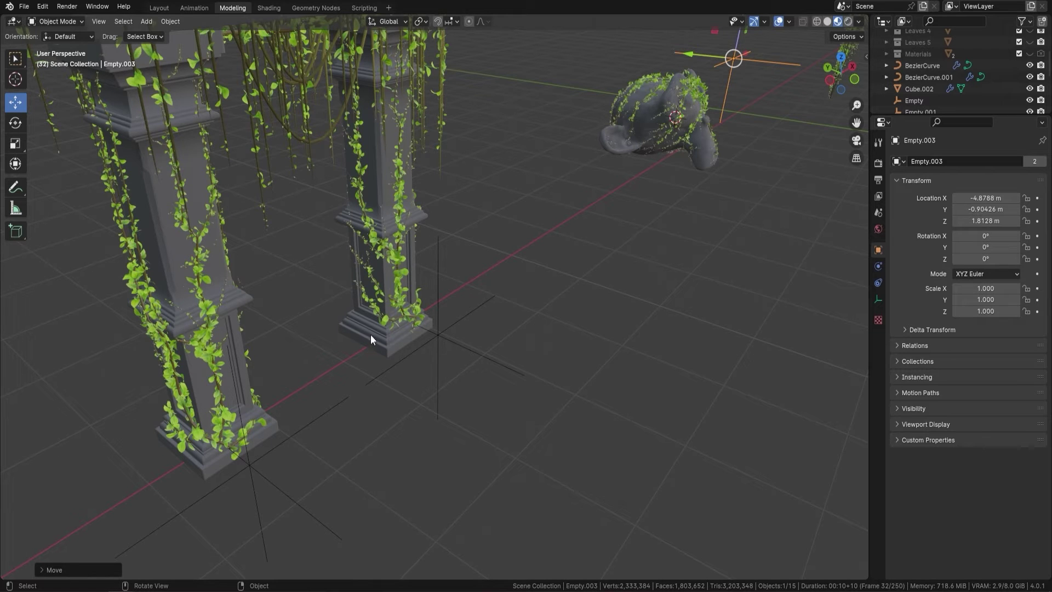
pyautogui.scroll(5, 647, 197)
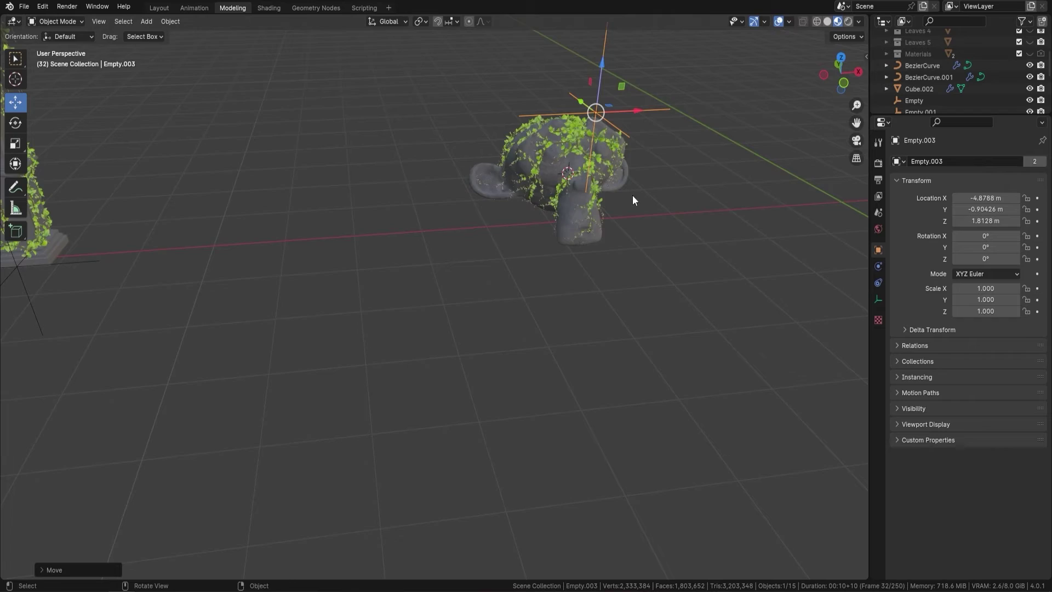
pyautogui.moveTo(633, 198); pyautogui.dragTo(568, 246, button='middle')
pyautogui.scroll(5, 568, 245)
pyautogui.moveTo(501, 257); pyautogui.dragTo(535, 265, button='middle')
pyautogui.scroll(-3, 534, 266)
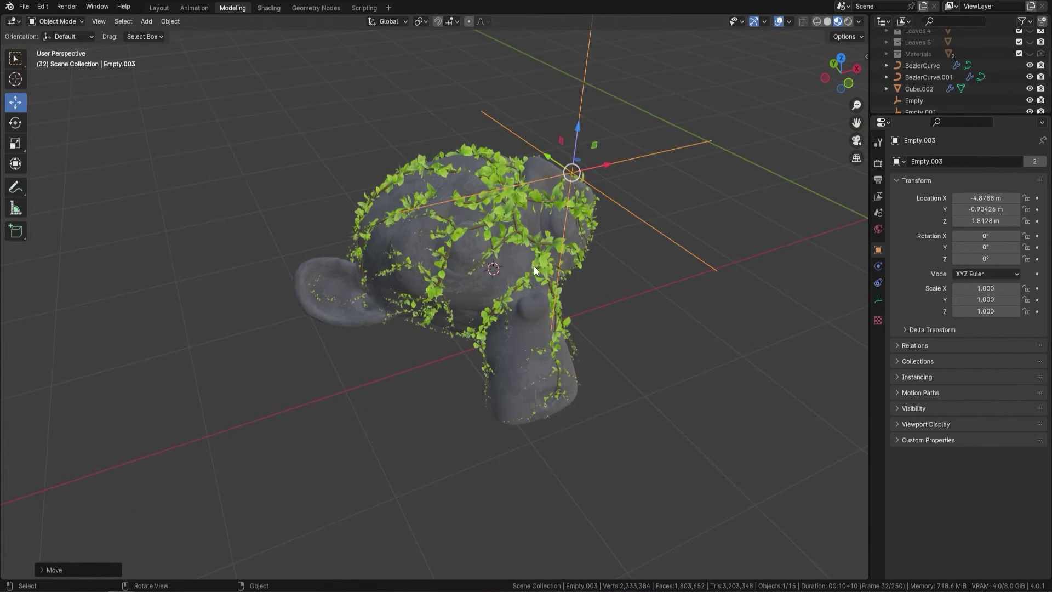
pyautogui.click(533, 234)
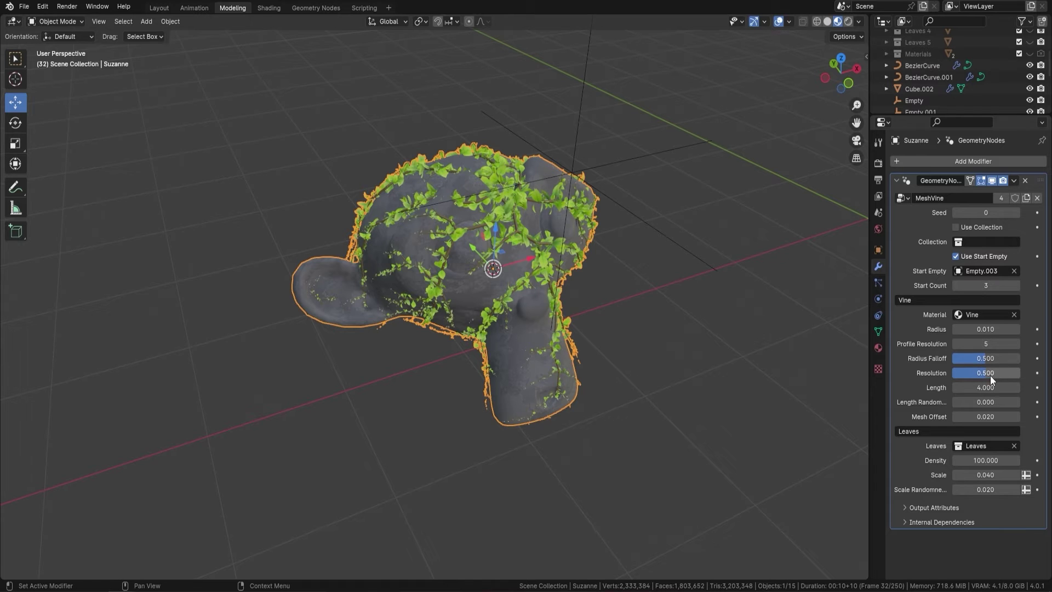
# Step: Replace the MeshVine stem material with Vine Main
pyautogui.scroll(2, 510, 288)
pyautogui.scroll(1, 550, 206)
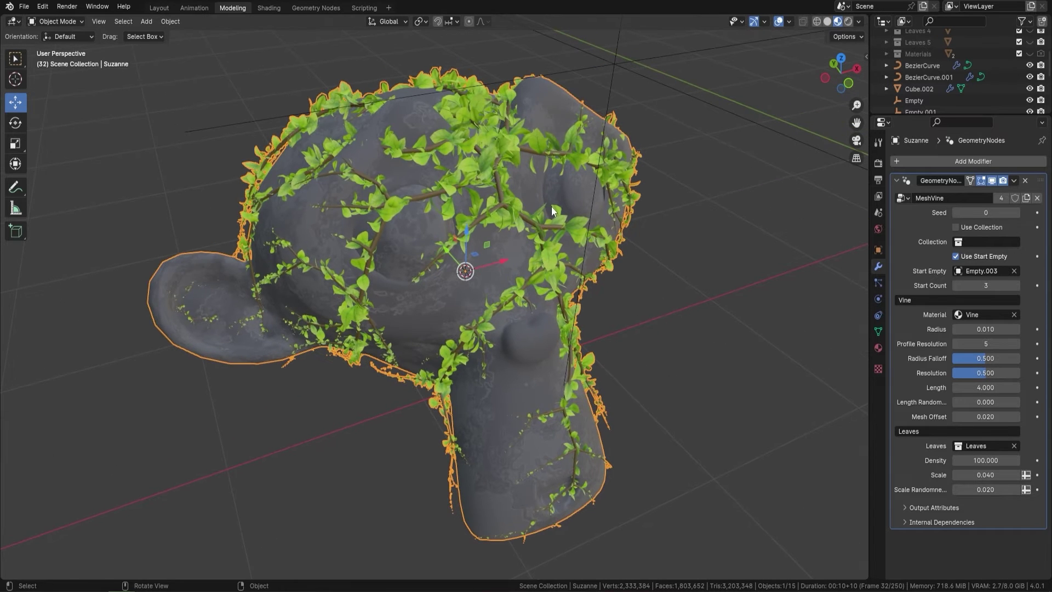
pyautogui.scroll(4, 555, 206)
pyautogui.scroll(-4, 555, 209)
pyautogui.scroll(4, 529, 240)
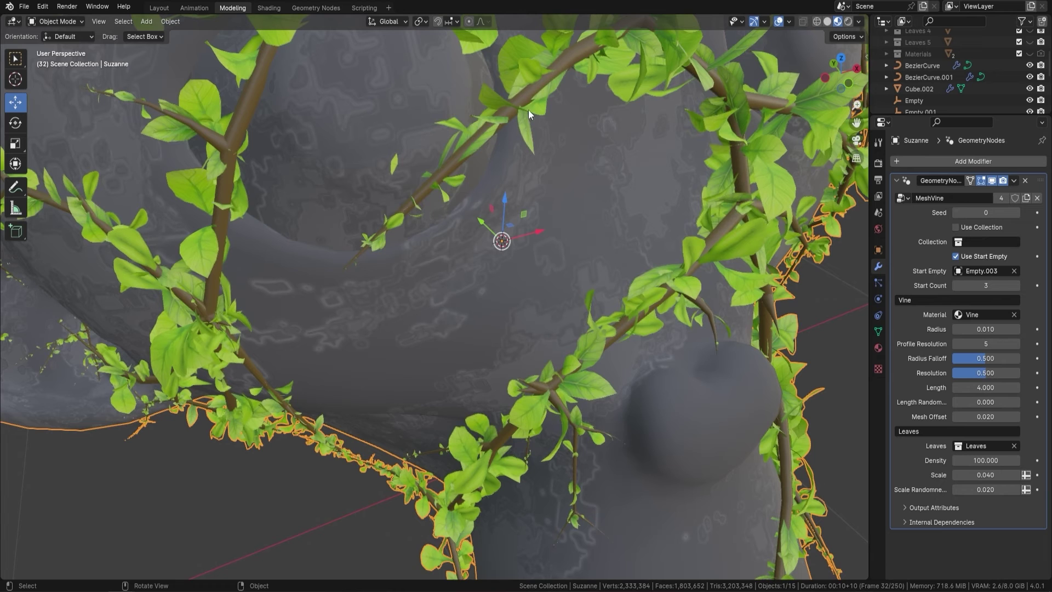
pyautogui.click(1015, 314)
pyautogui.click(1008, 314)
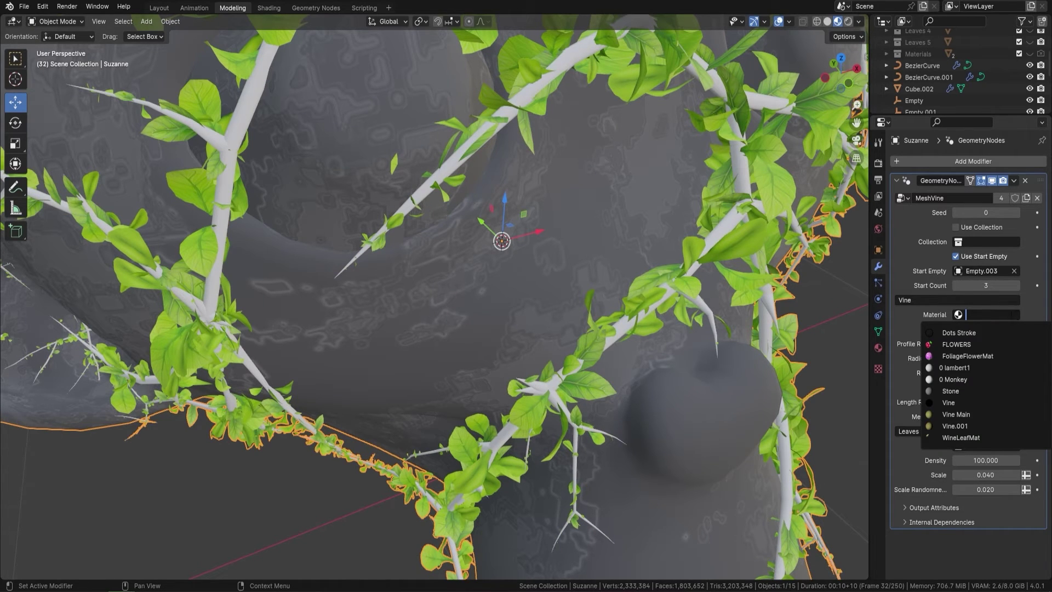
pyautogui.click(968, 413)
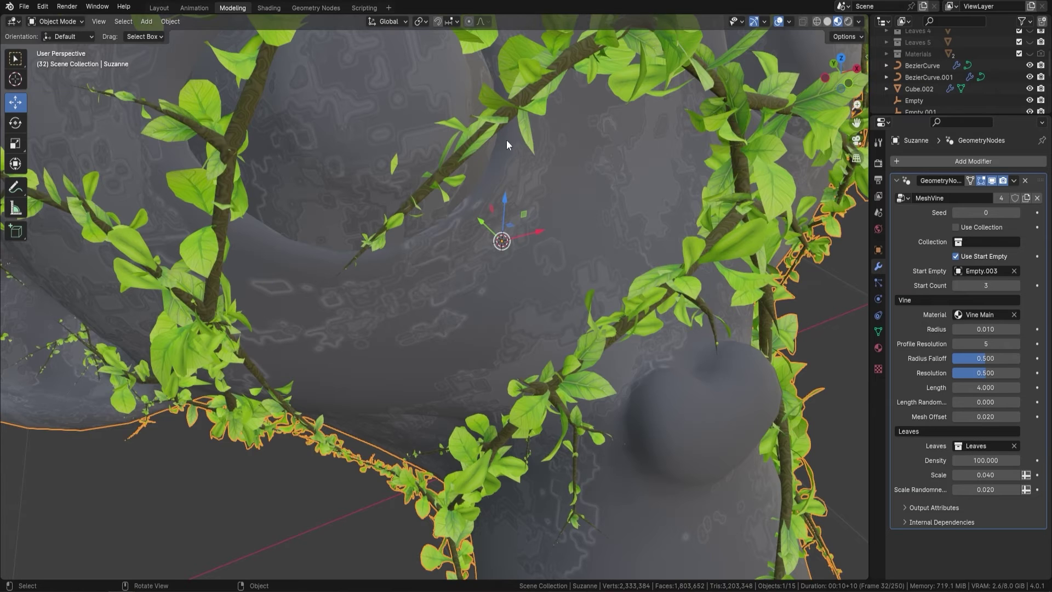
# Step: Clear the vines' current leaf collection
pyautogui.scroll(-4, 493, 137)
pyautogui.keyDown('shift'); pyautogui.moveTo(485, 138); pyautogui.dragTo(481, 162, button='middle'); pyautogui.keyUp('shift')
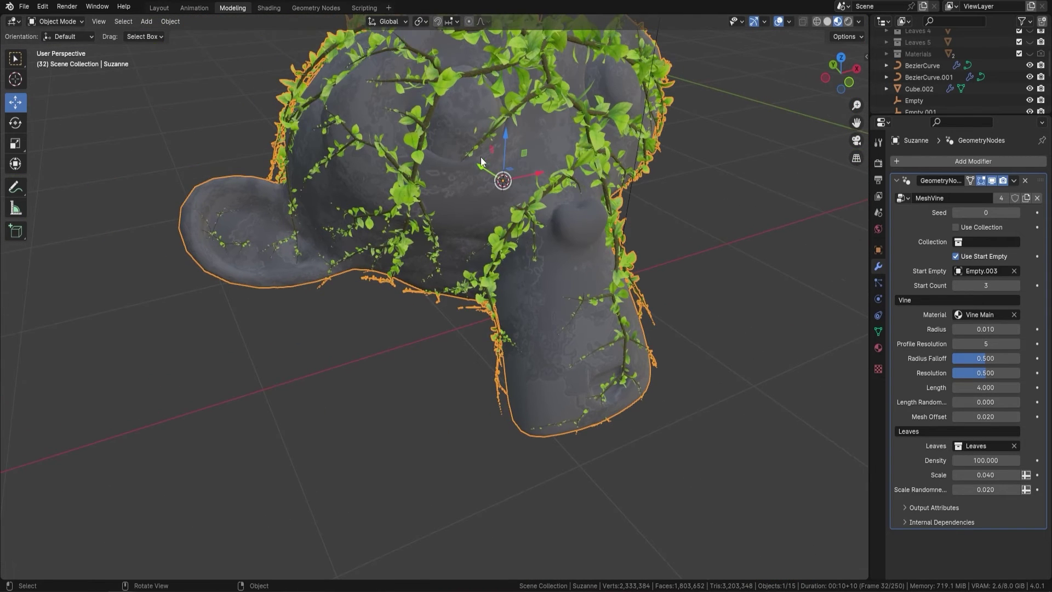
pyautogui.click(1013, 445)
# Step: Choose the Leaves 2 collection for Suzanne's vine leaves
pyautogui.click(982, 446)
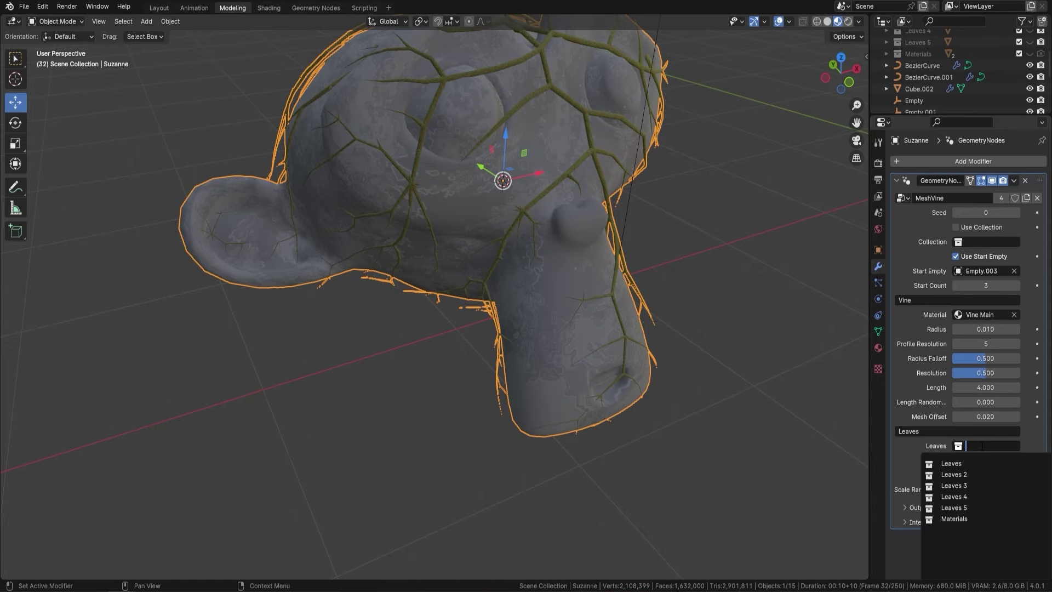
pyautogui.click(965, 475)
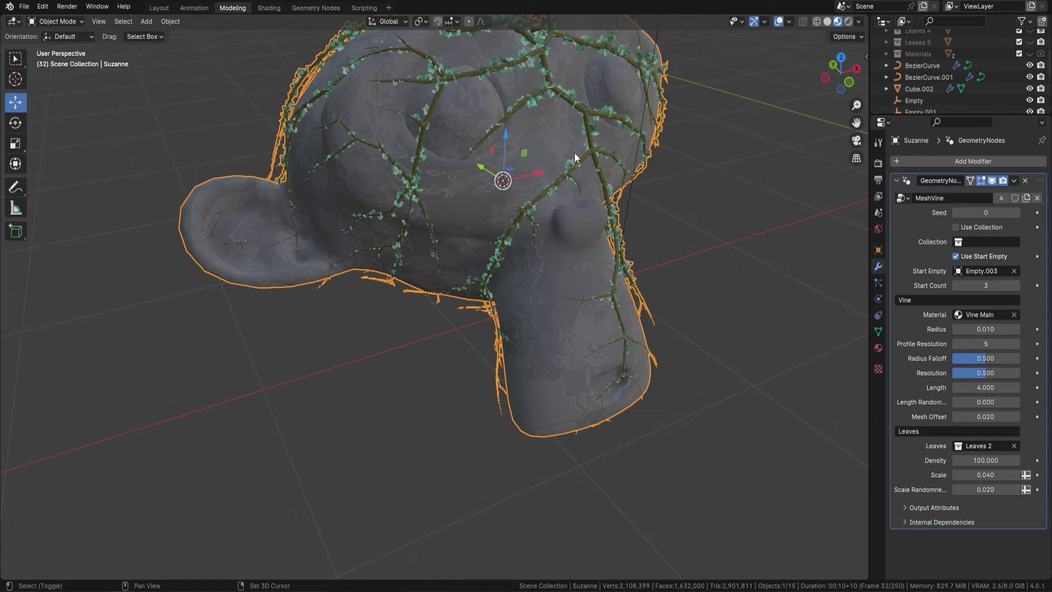
pyautogui.keyDown('shift'); pyautogui.moveTo(575, 150); pyautogui.dragTo(551, 188, button='middle'); pyautogui.keyUp('shift')
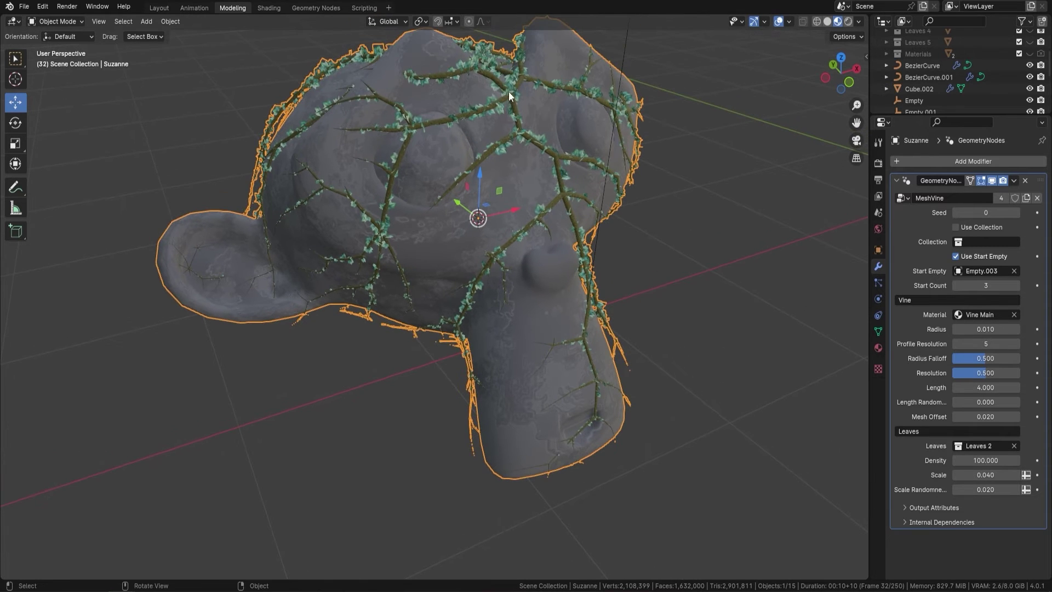
# Step: Enlarge the leaves to Scale 0.1 and deselect Suzanne to view them
pyautogui.doubleClick(985, 474)
pyautogui.write('0.')
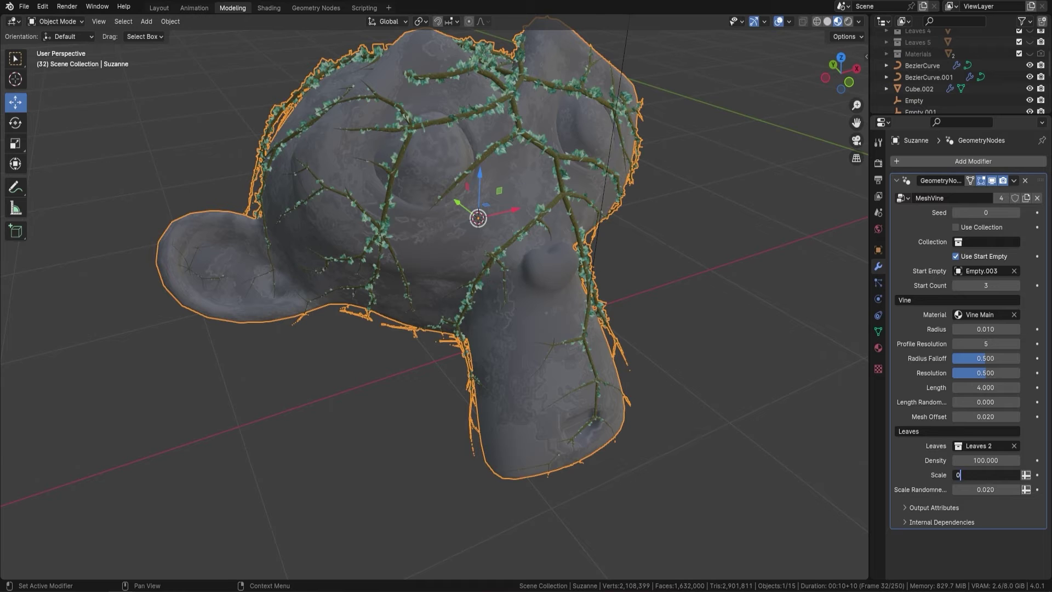
pyautogui.write('1')
pyautogui.press('Return')
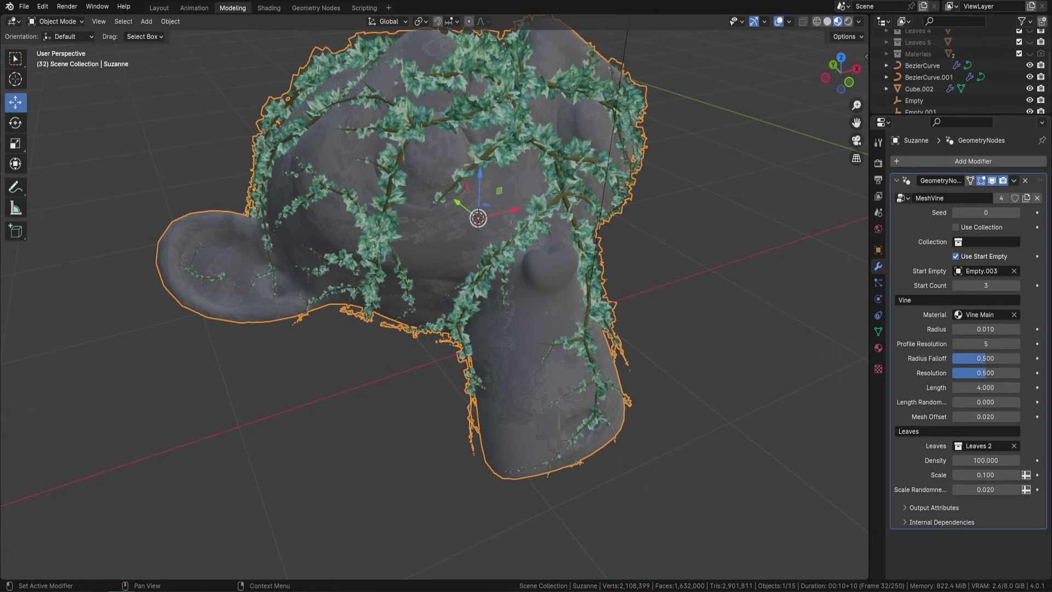
pyautogui.hotkey('alt', 'a')
pyautogui.moveTo(595, 228); pyautogui.dragTo(583, 251, button='middle')
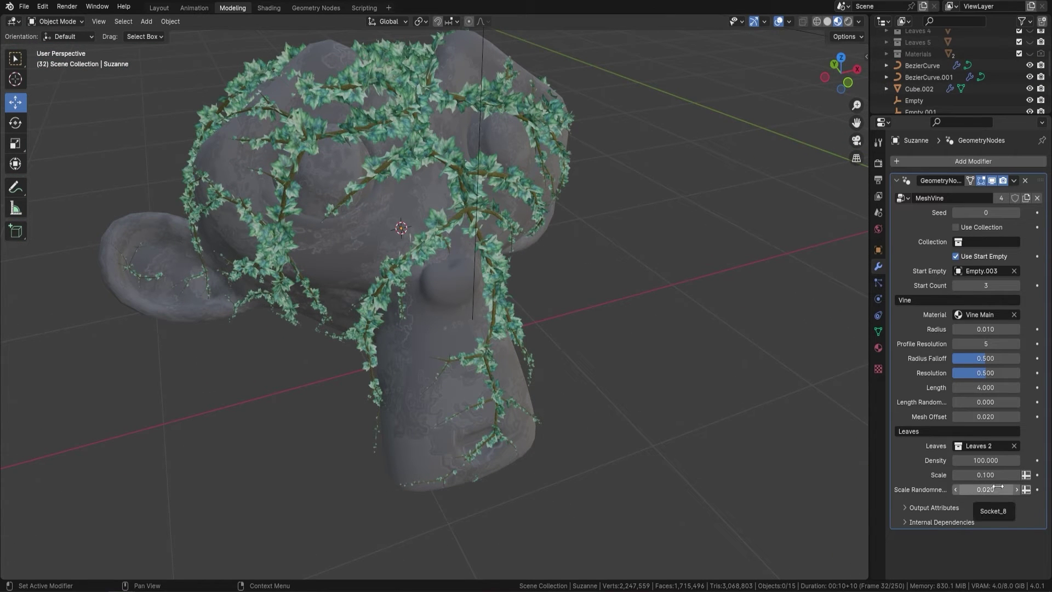
# Step: Try the Leaves 3, Leaves 4 and Leaves 5 collections on the vines
pyautogui.click(987, 442)
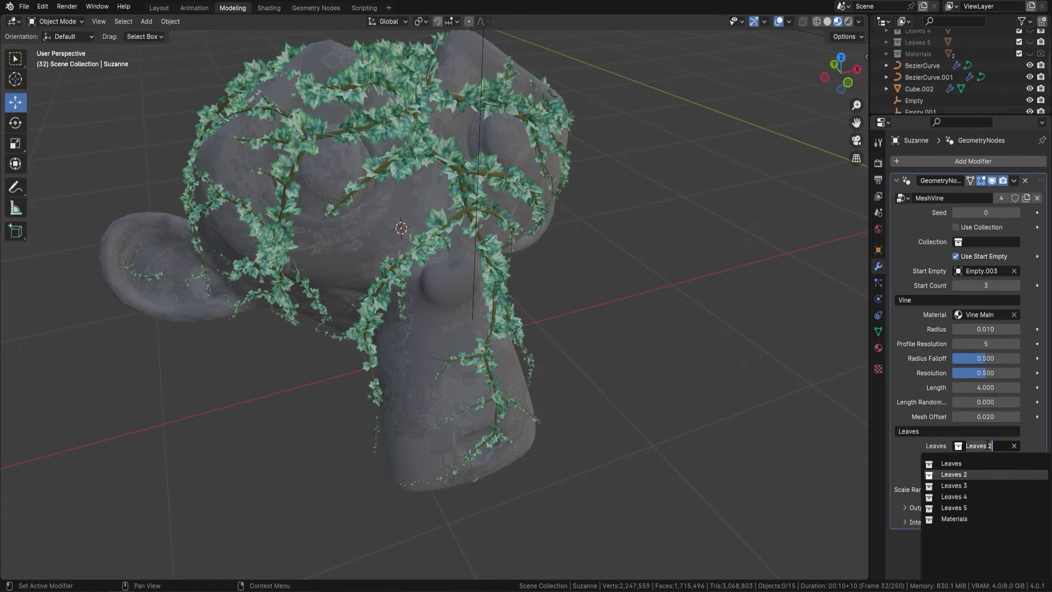
pyautogui.click(956, 485)
pyautogui.click(988, 446)
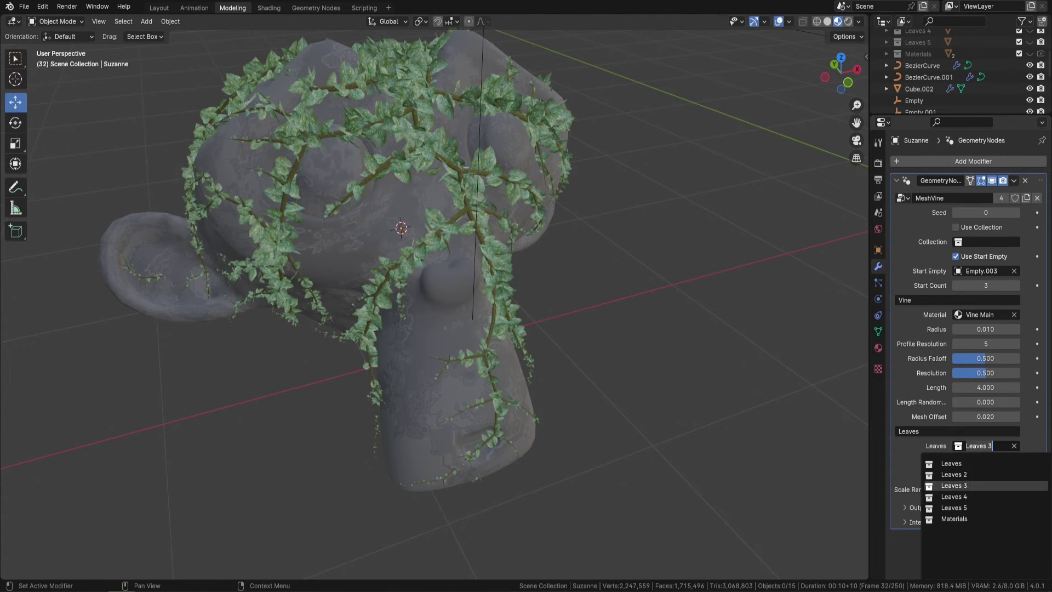
pyautogui.click(956, 496)
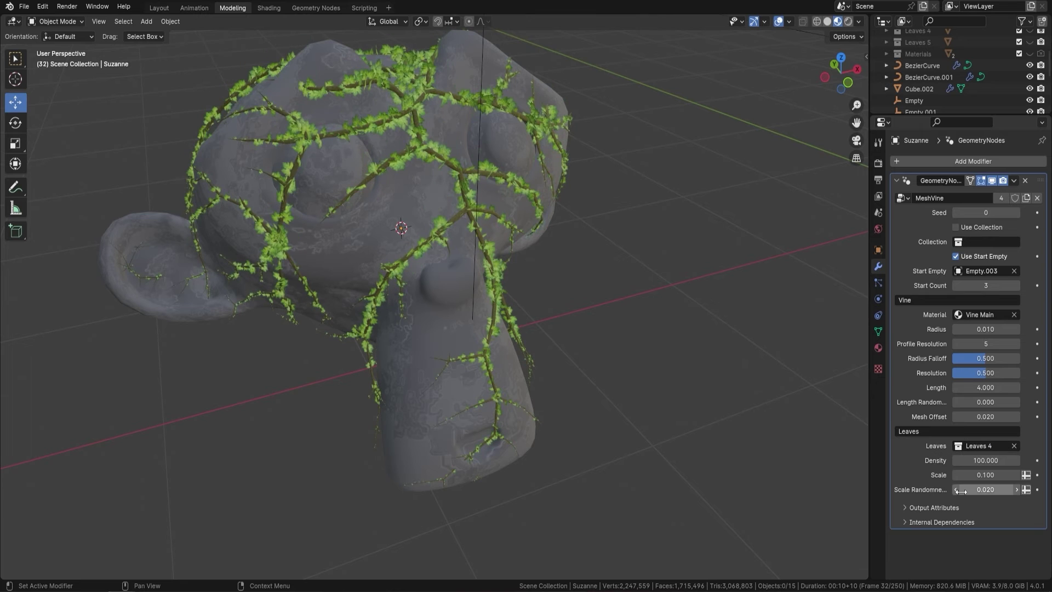
pyautogui.click(986, 447)
pyautogui.press('Return')
# Step: Switch the vine leaves back to the Leaves collection
pyautogui.moveTo(674, 337); pyautogui.dragTo(536, 168, button='middle')
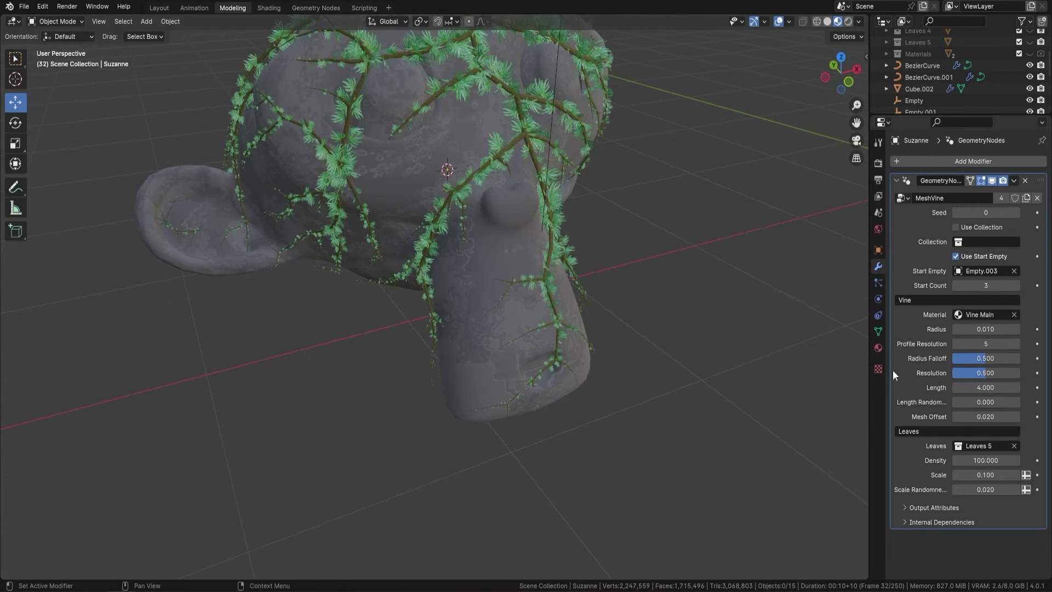
pyautogui.click(984, 446)
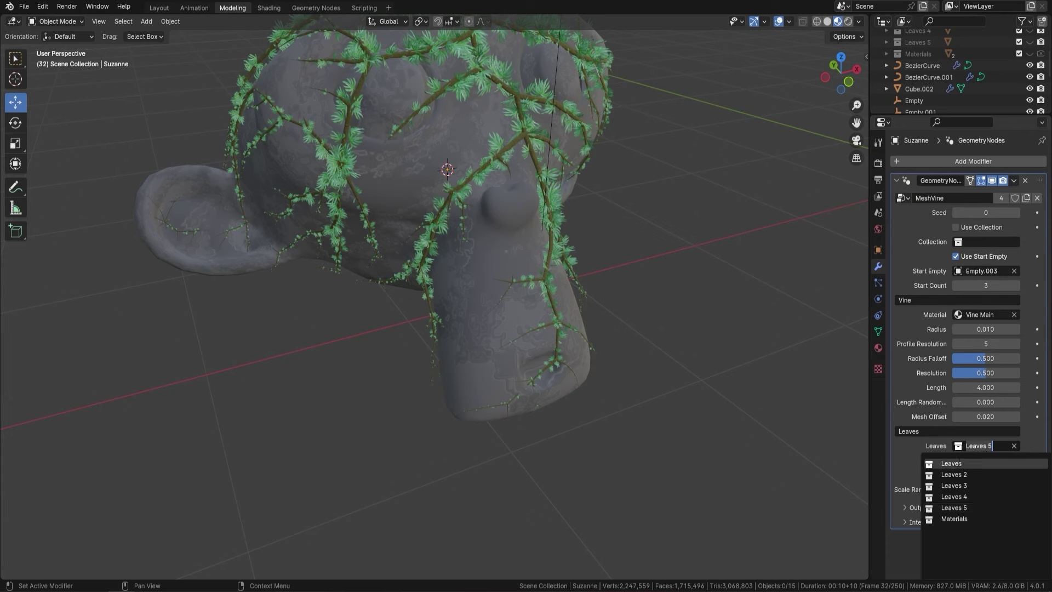
pyautogui.click(957, 462)
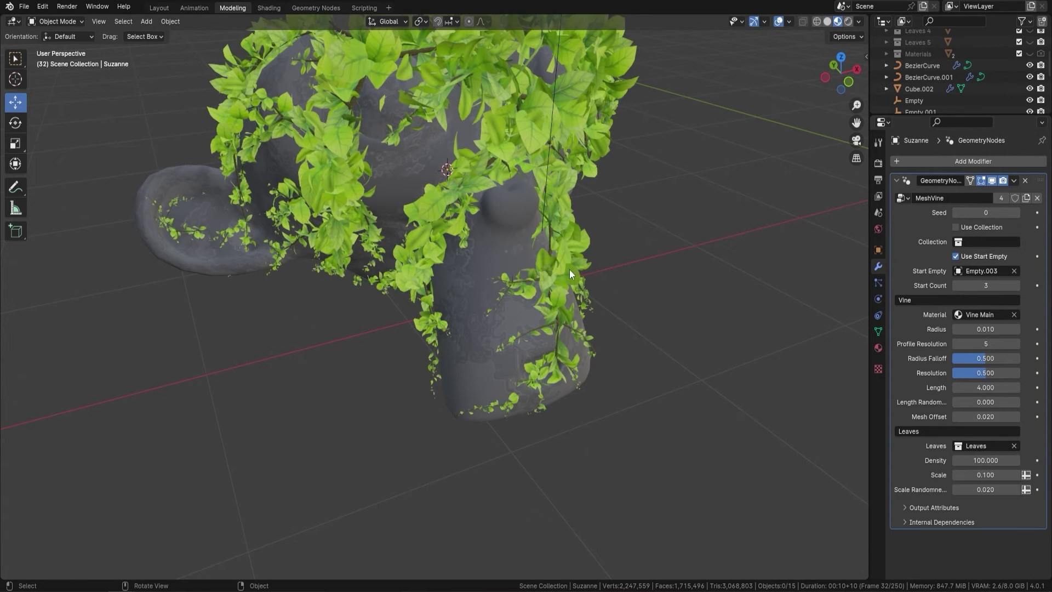
pyautogui.click(985, 475)
# Step: Shrink the leaf Scale to 0.02
pyautogui.write('0.02')
pyautogui.press('Return')
pyautogui.moveTo(624, 257); pyautogui.dragTo(605, 293, button='middle')
pyautogui.moveTo(672, 304); pyautogui.dragTo(614, 262, button='middle')
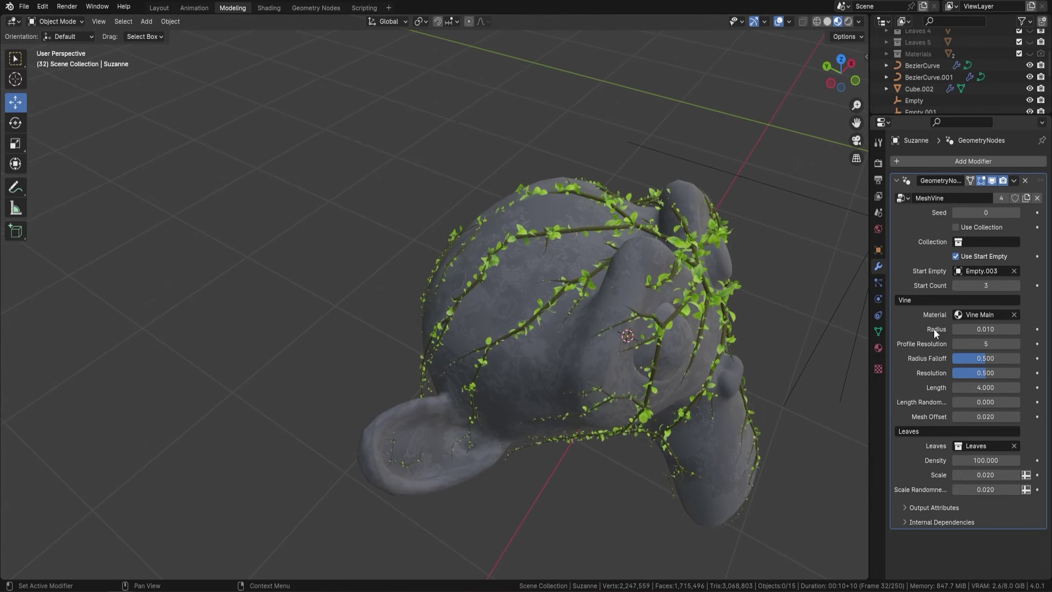
# Step: Shorten the vine Length to 1.11
pyautogui.moveTo(985, 387); pyautogui.dragTo(927, 387)
pyautogui.moveTo(986, 388); pyautogui.dragTo(942, 387)
pyautogui.moveTo(658, 289); pyautogui.dragTo(709, 133, button='middle')
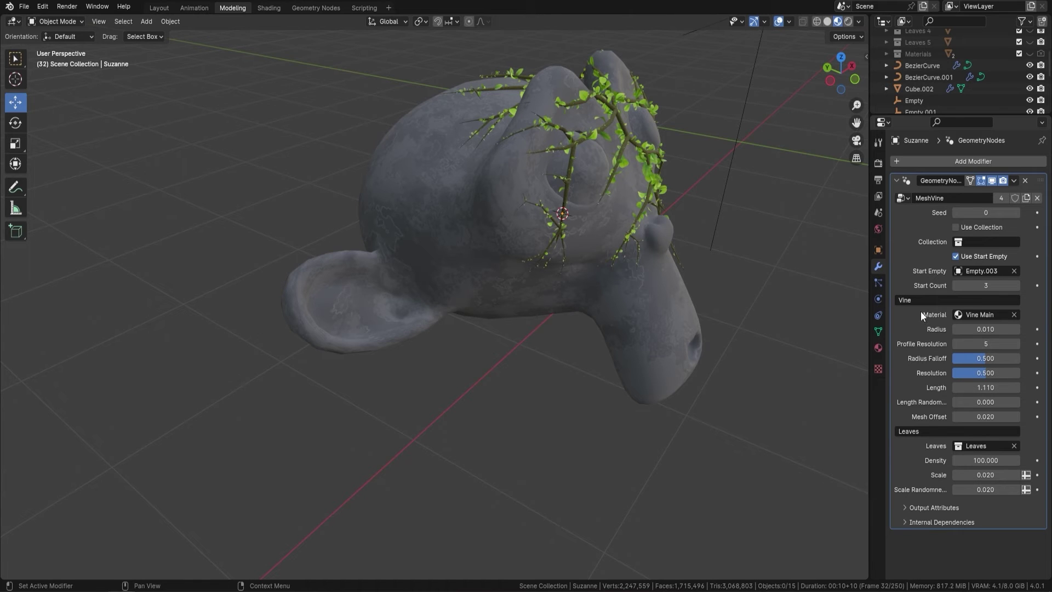
pyautogui.moveTo(768, 106); pyautogui.dragTo(537, 181, button='middle')
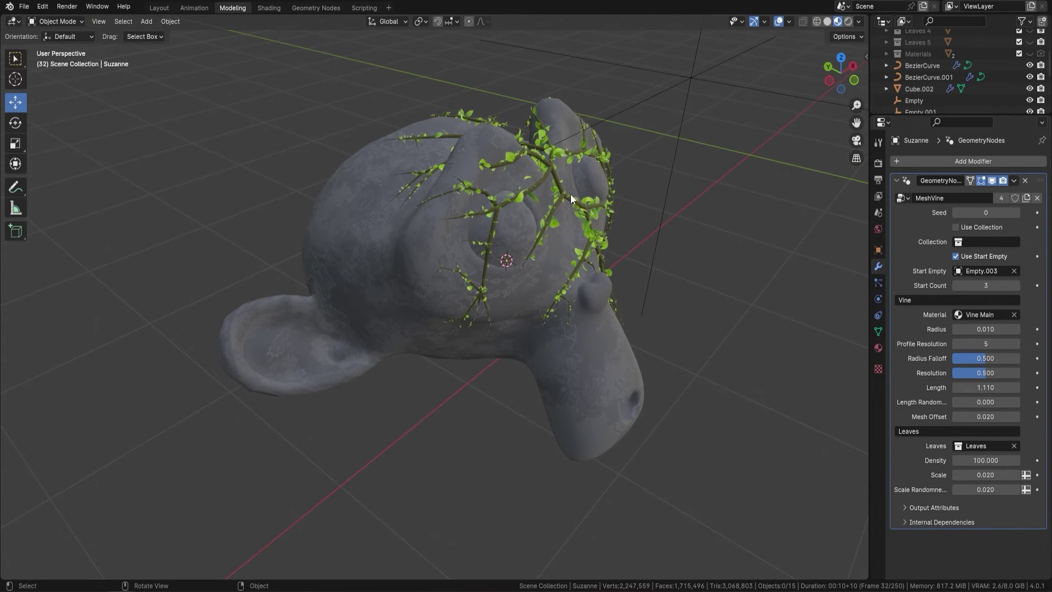
# Step: Raise the MeshVine Seed to 2 for a new vine layout
pyautogui.click(1017, 213)
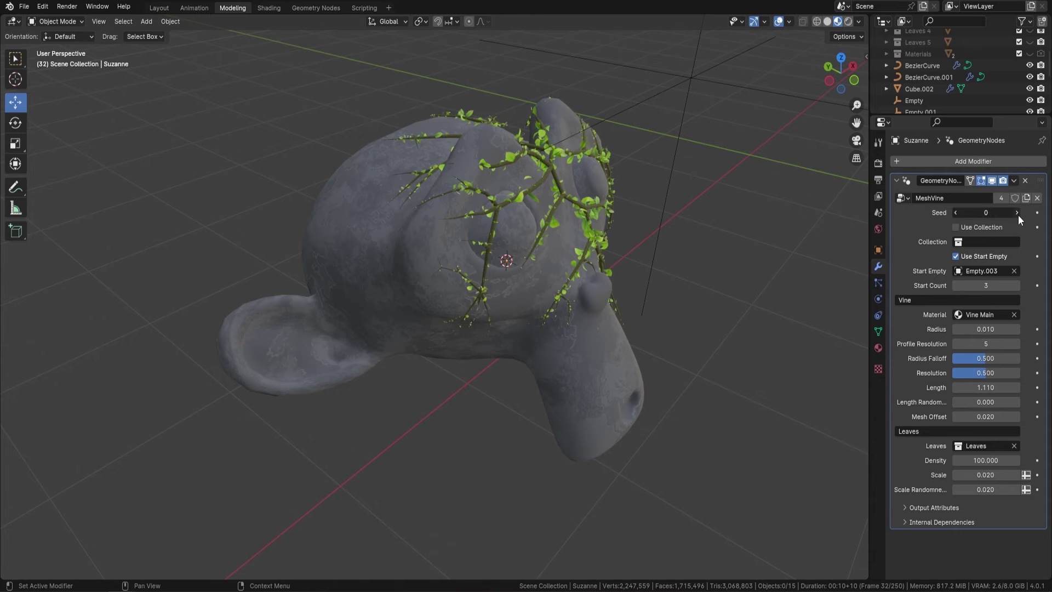
pyautogui.click(1017, 213)
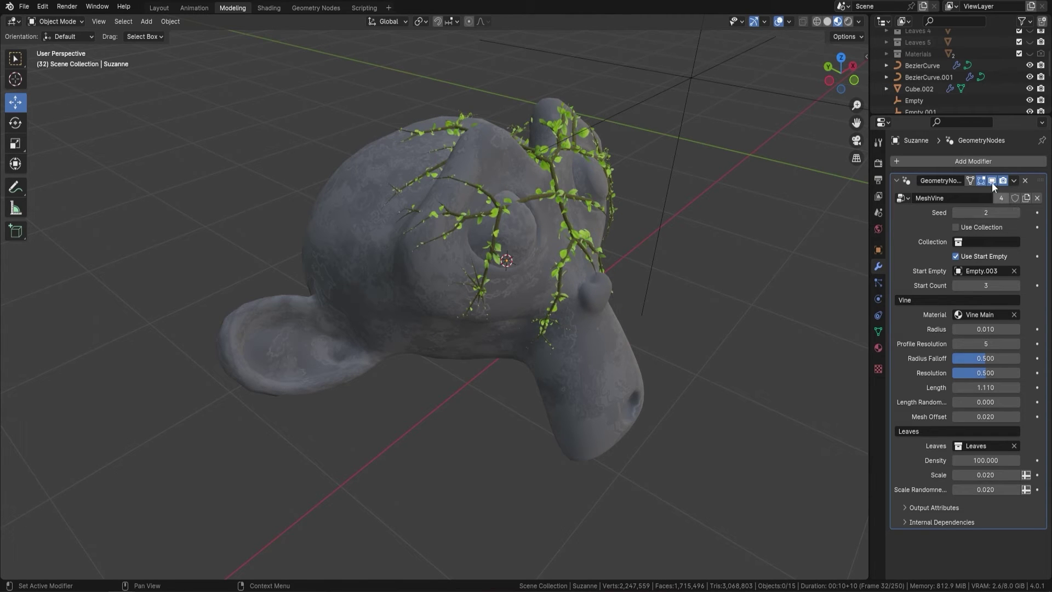
pyautogui.moveTo(770, 285); pyautogui.dragTo(777, 347, button='middle')
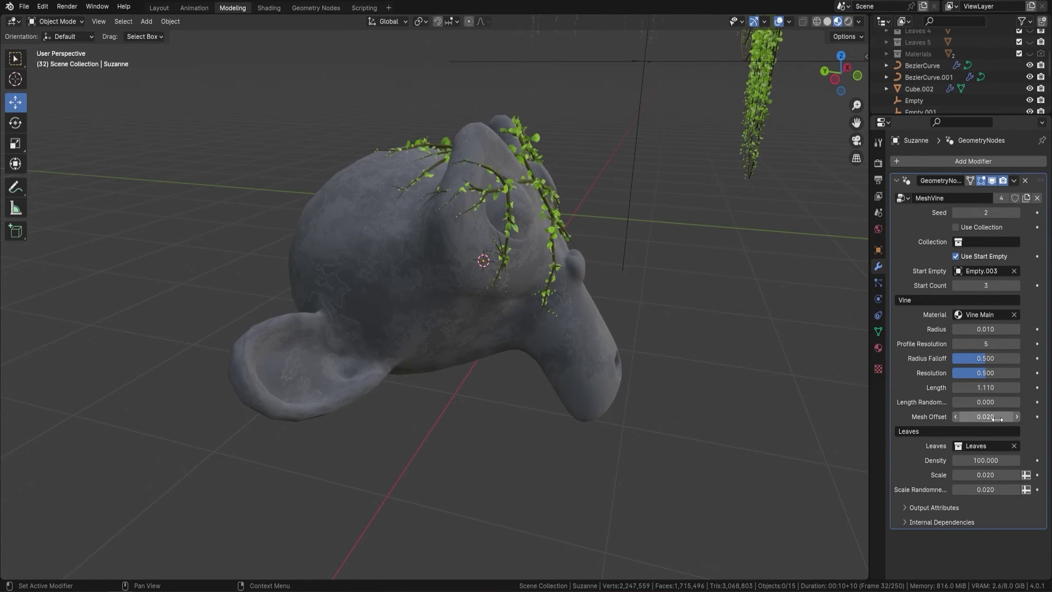
pyautogui.click(985, 387)
# Step: Lengthen Suzanne's vines to Length 5
pyautogui.write('5')
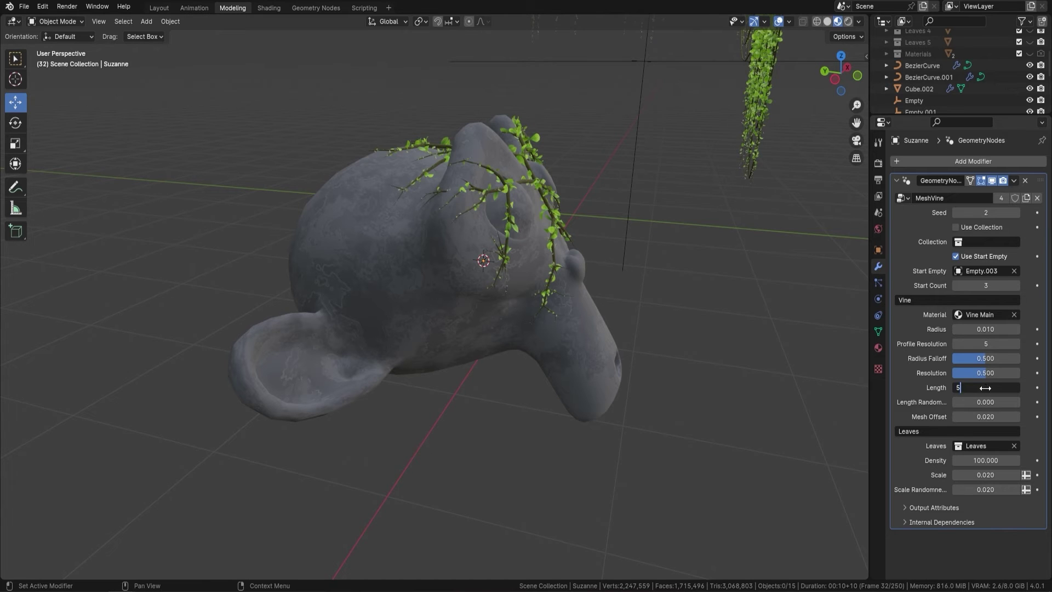
pyautogui.press('Return')
pyautogui.moveTo(1004, 418); pyautogui.dragTo(979, 415)
pyautogui.moveTo(523, 225); pyautogui.dragTo(635, 208, button='middle')
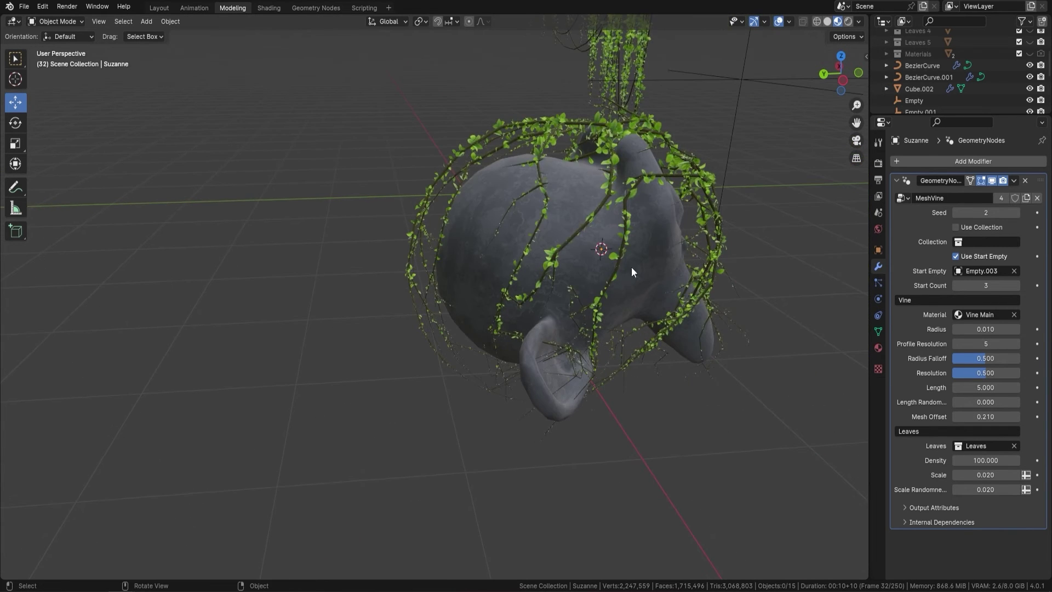
pyautogui.moveTo(625, 271); pyautogui.dragTo(618, 252, button='middle')
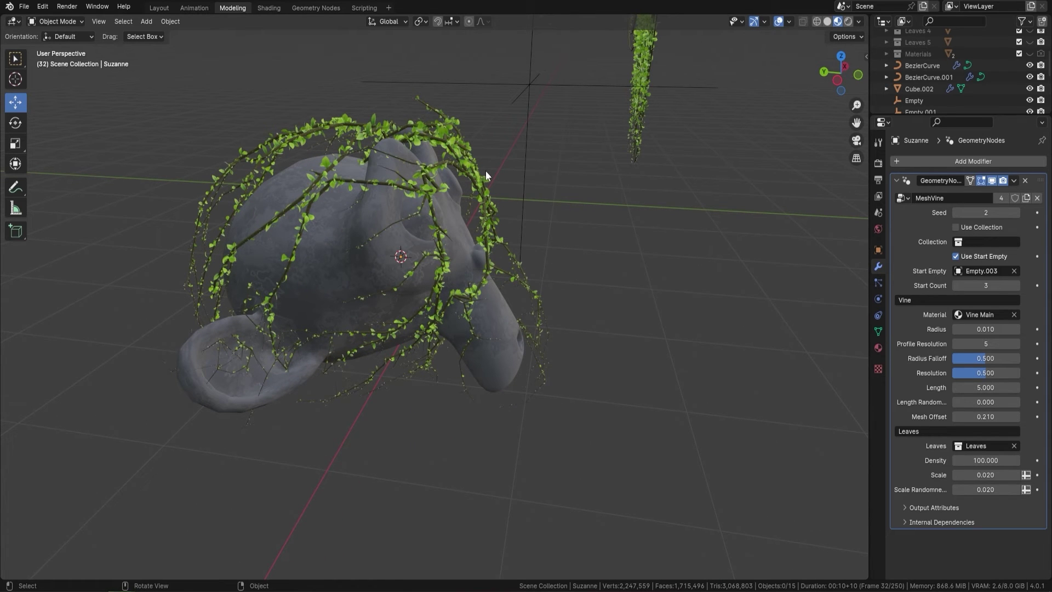
# Step: Set the vines' Mesh Offset to 0.04
pyautogui.click(1016, 417)
pyautogui.write('0.04')
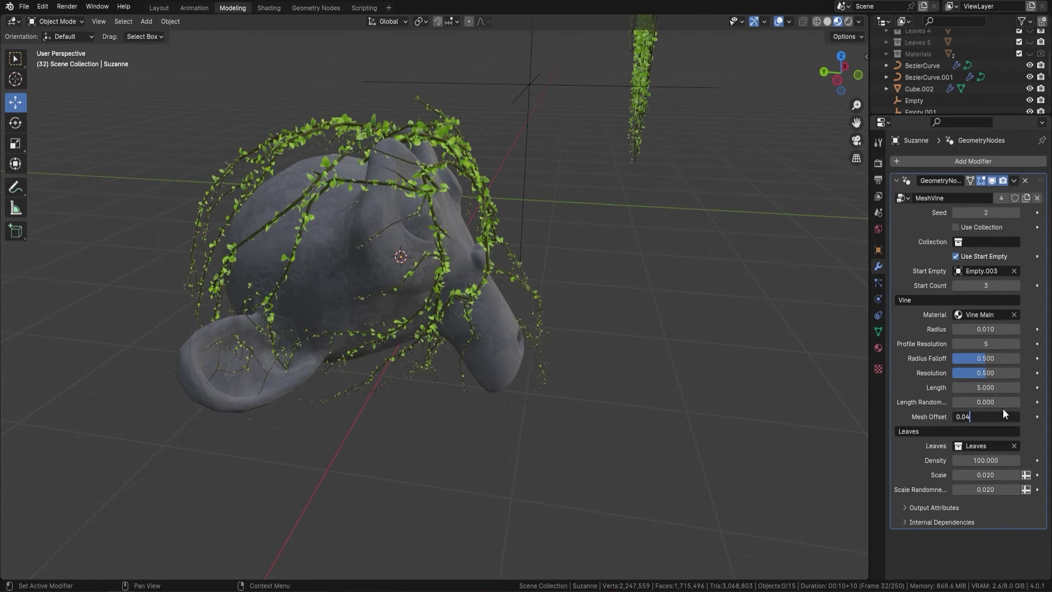
pyautogui.press('Return')
pyautogui.moveTo(565, 294); pyautogui.dragTo(505, 270, button='middle')
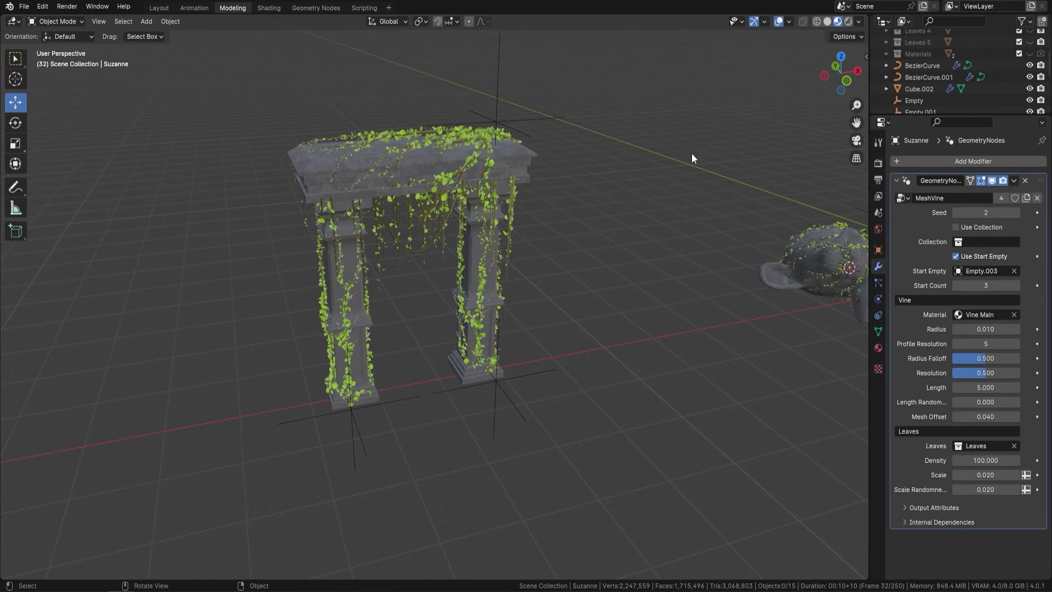
# Step: Show Rendered shading without overlays, framing the arch, slab and Suzanne together
pyautogui.click(847, 22)
pyautogui.scroll(2, 730, 57)
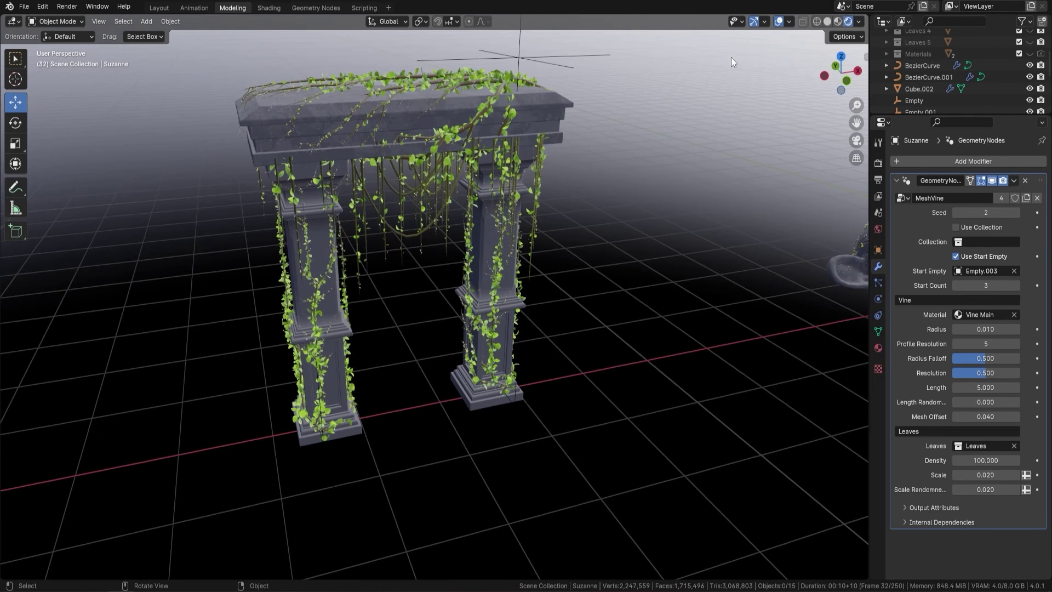
pyautogui.click(778, 21)
pyautogui.moveTo(463, 131); pyautogui.dragTo(709, 145, button='middle')
pyautogui.scroll(-3, 706, 249)
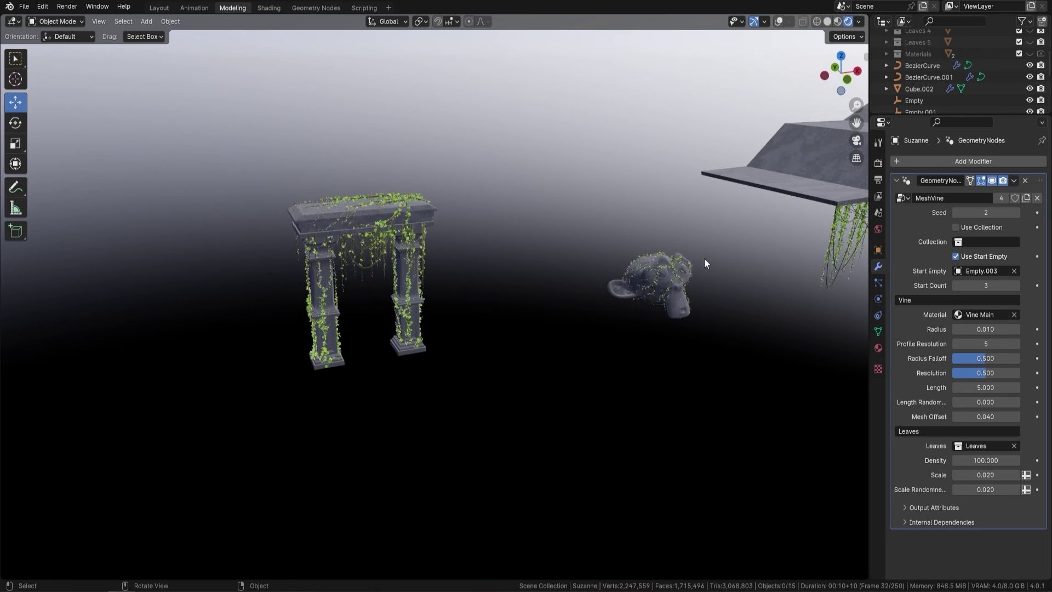
pyautogui.keyDown('shift'); pyautogui.moveTo(705, 258); pyautogui.dragTo(636, 260, button='middle'); pyautogui.keyUp('shift')
pyautogui.moveTo(457, 270); pyautogui.dragTo(484, 252, button='middle')
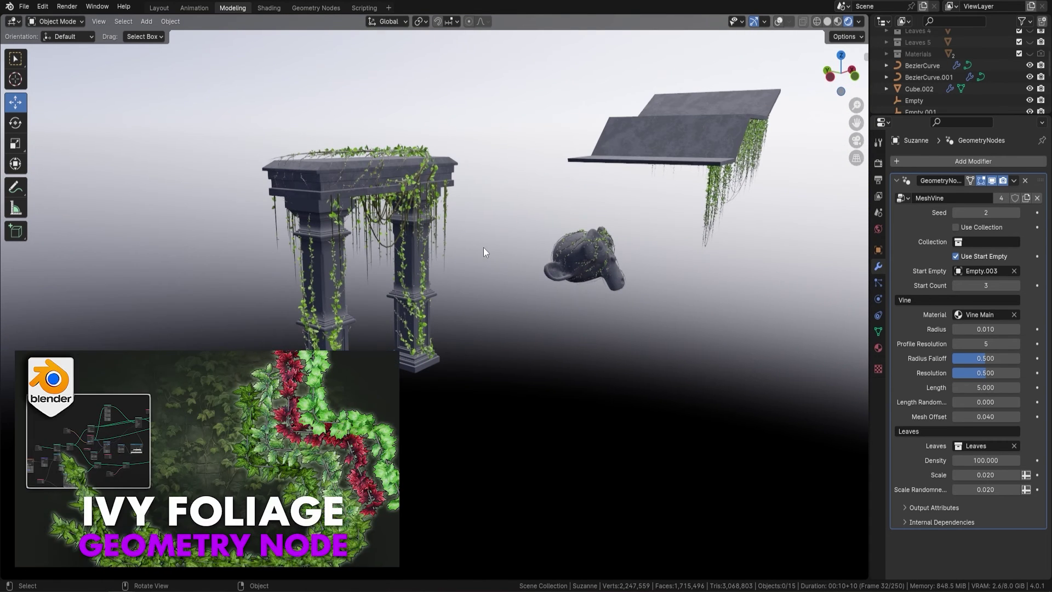